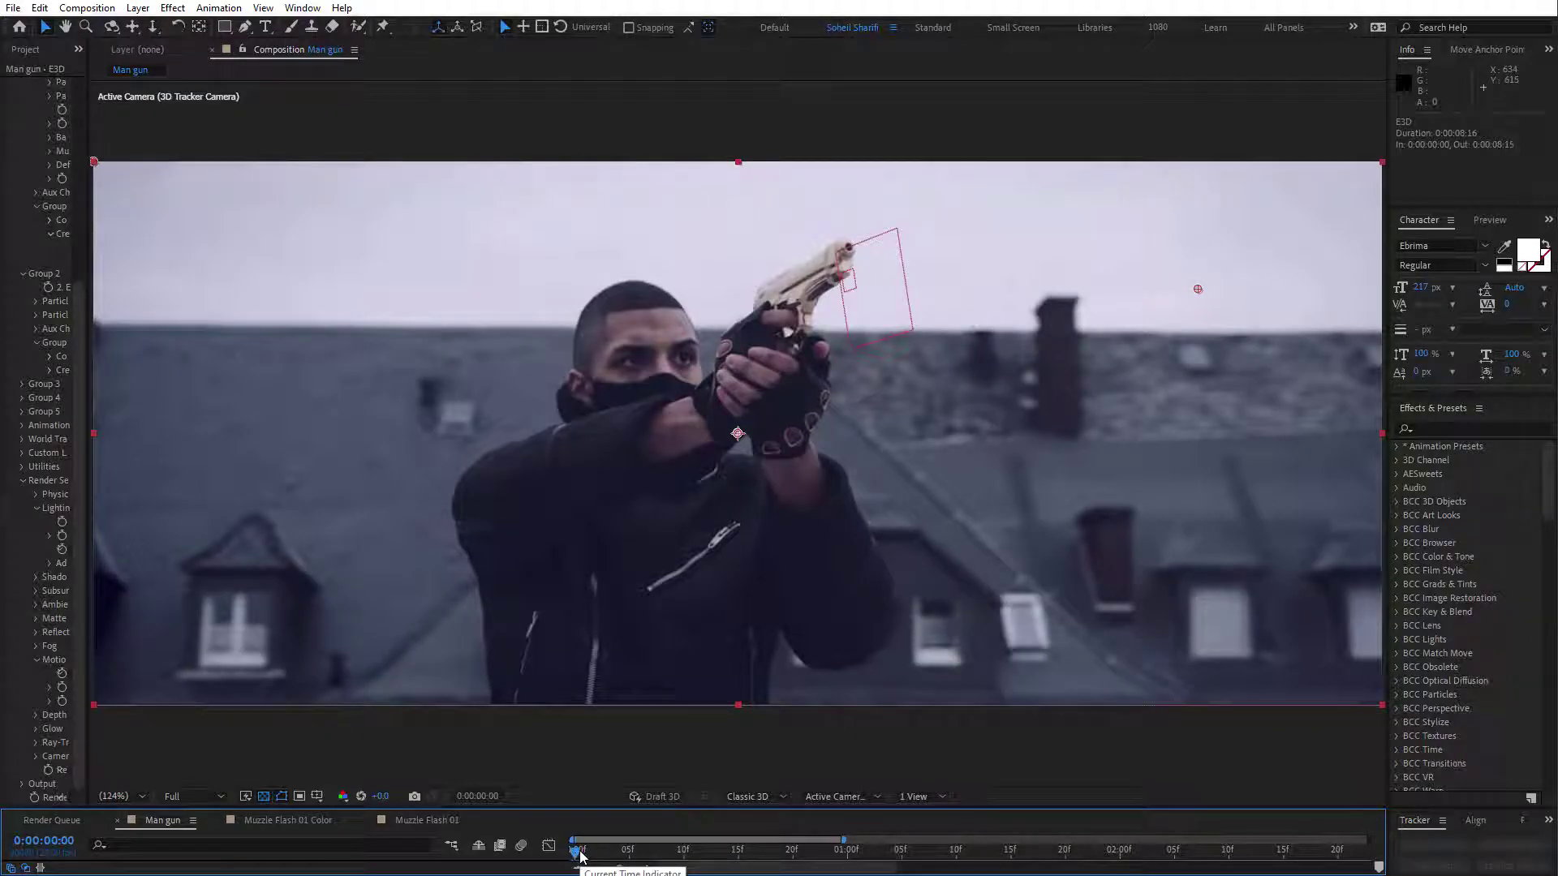
- Scrub and play back the finished shot, stopping with the casing mid-flight
drag(580, 856, 766, 862)
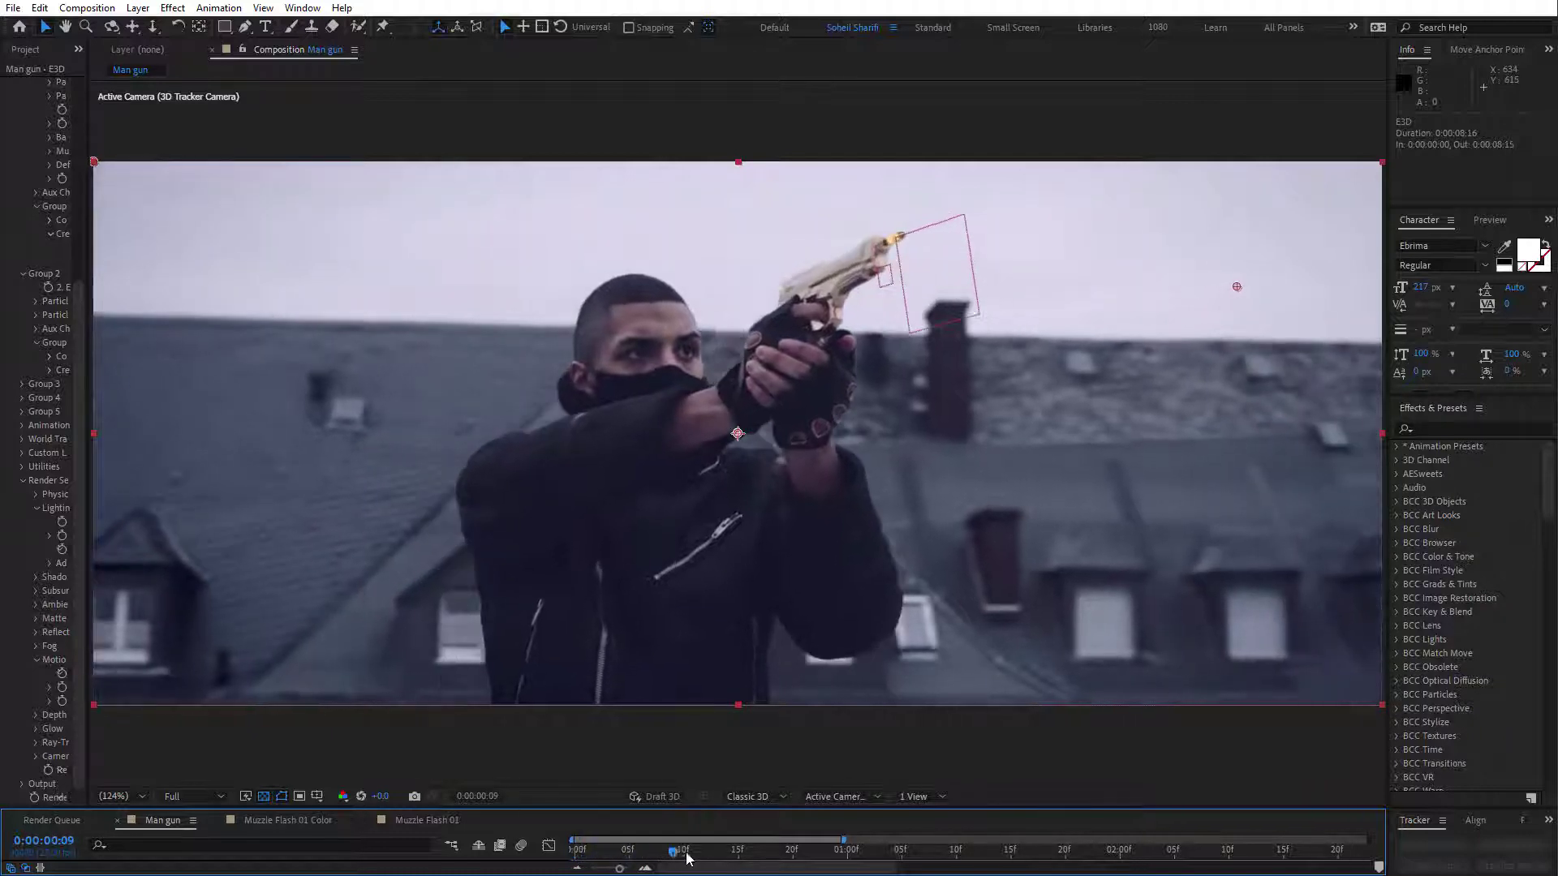
key(space)
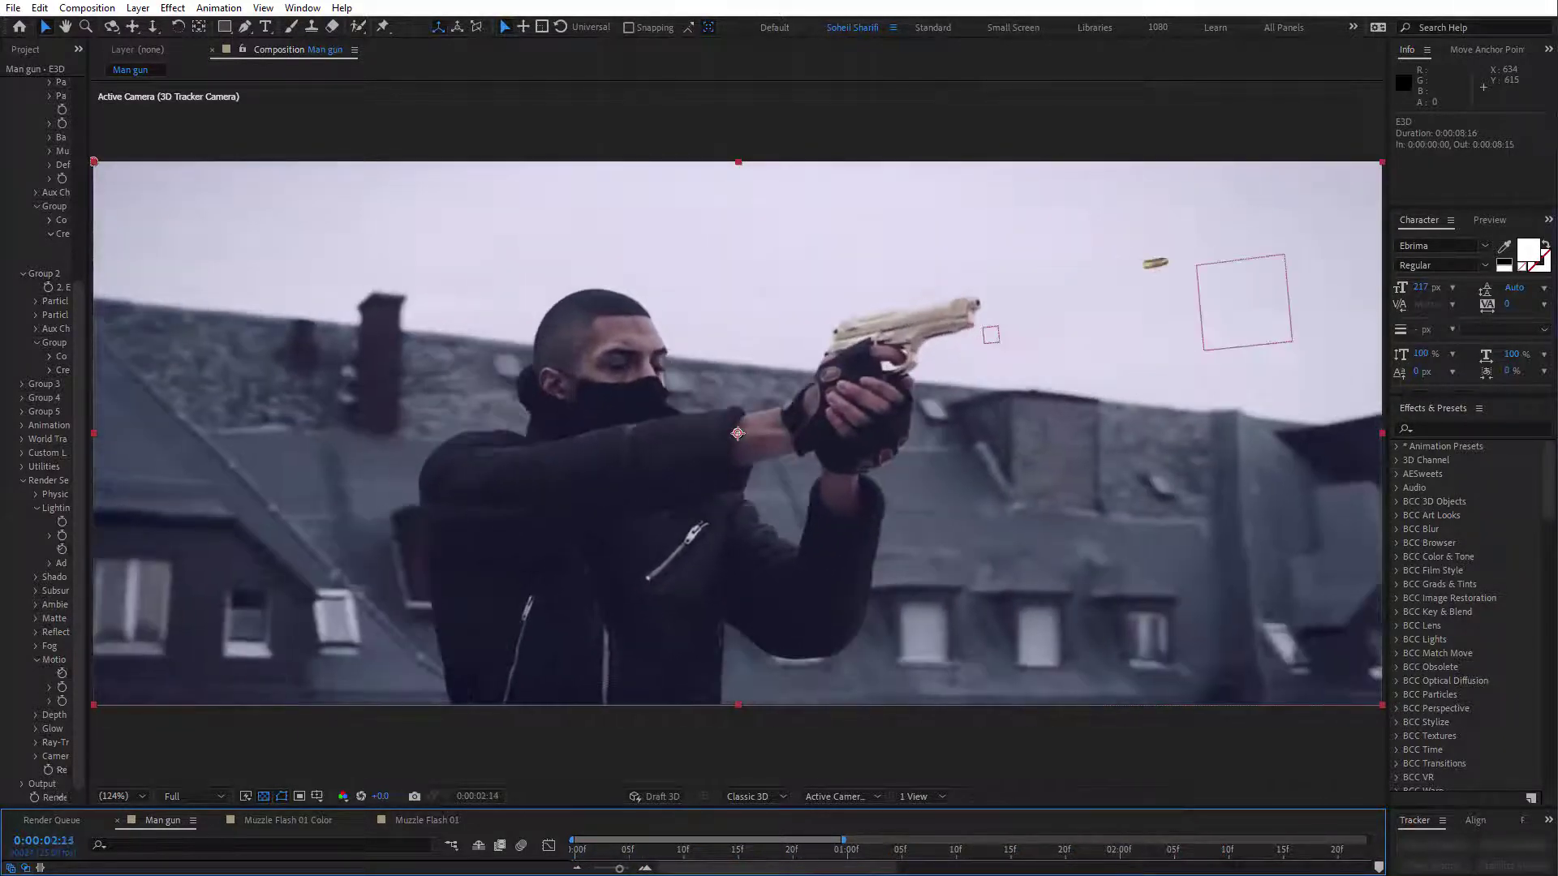
key(space)
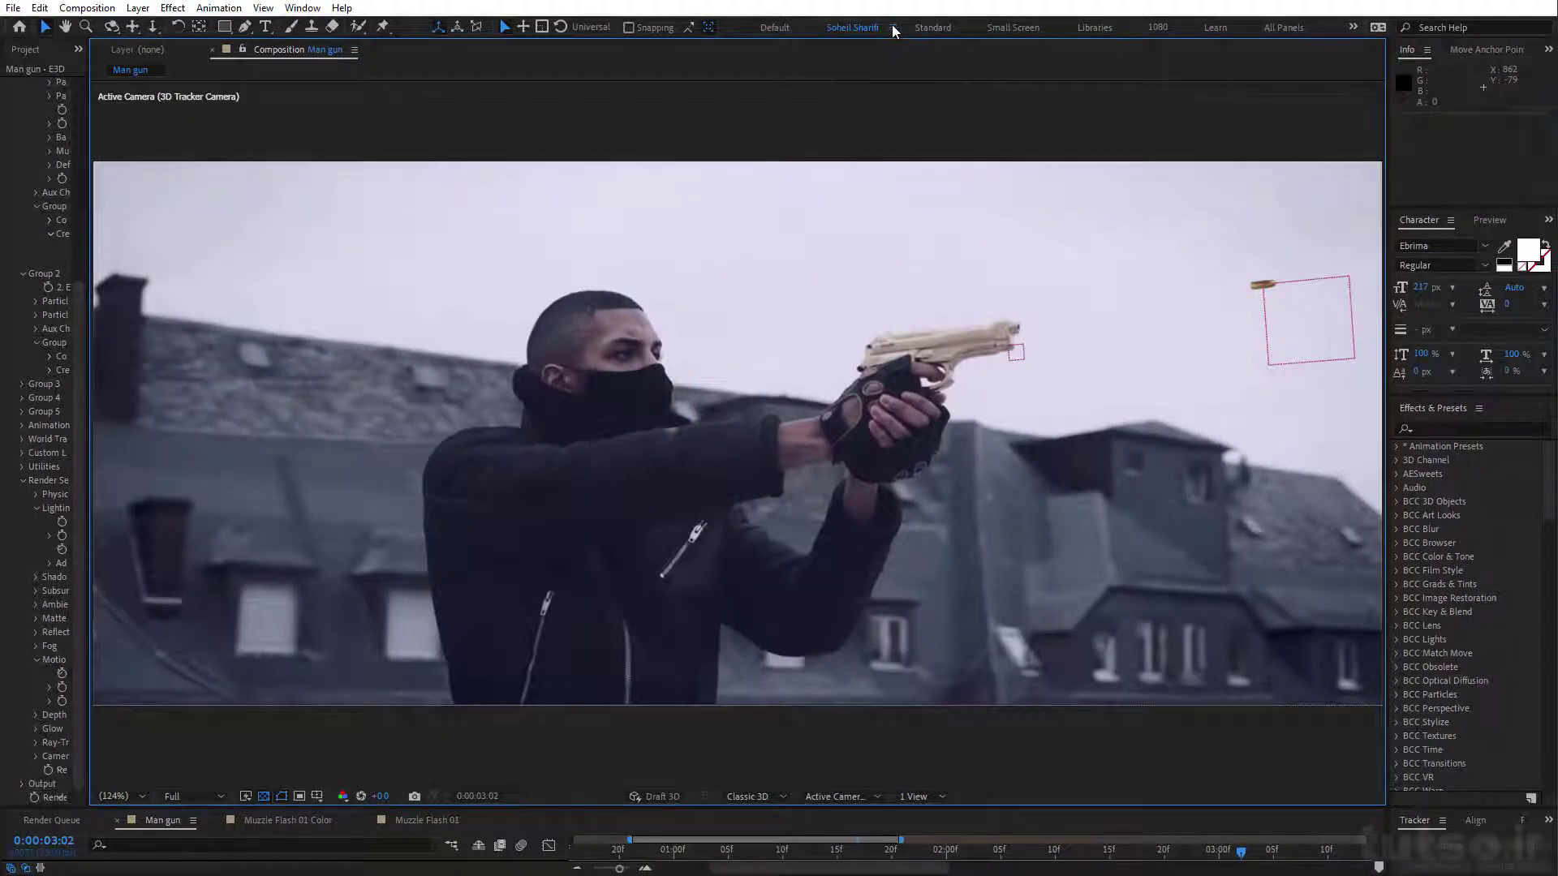
- Reset the workspace to its saved layout and return to frame 0:00:03:01
click(892, 28)
click(973, 31)
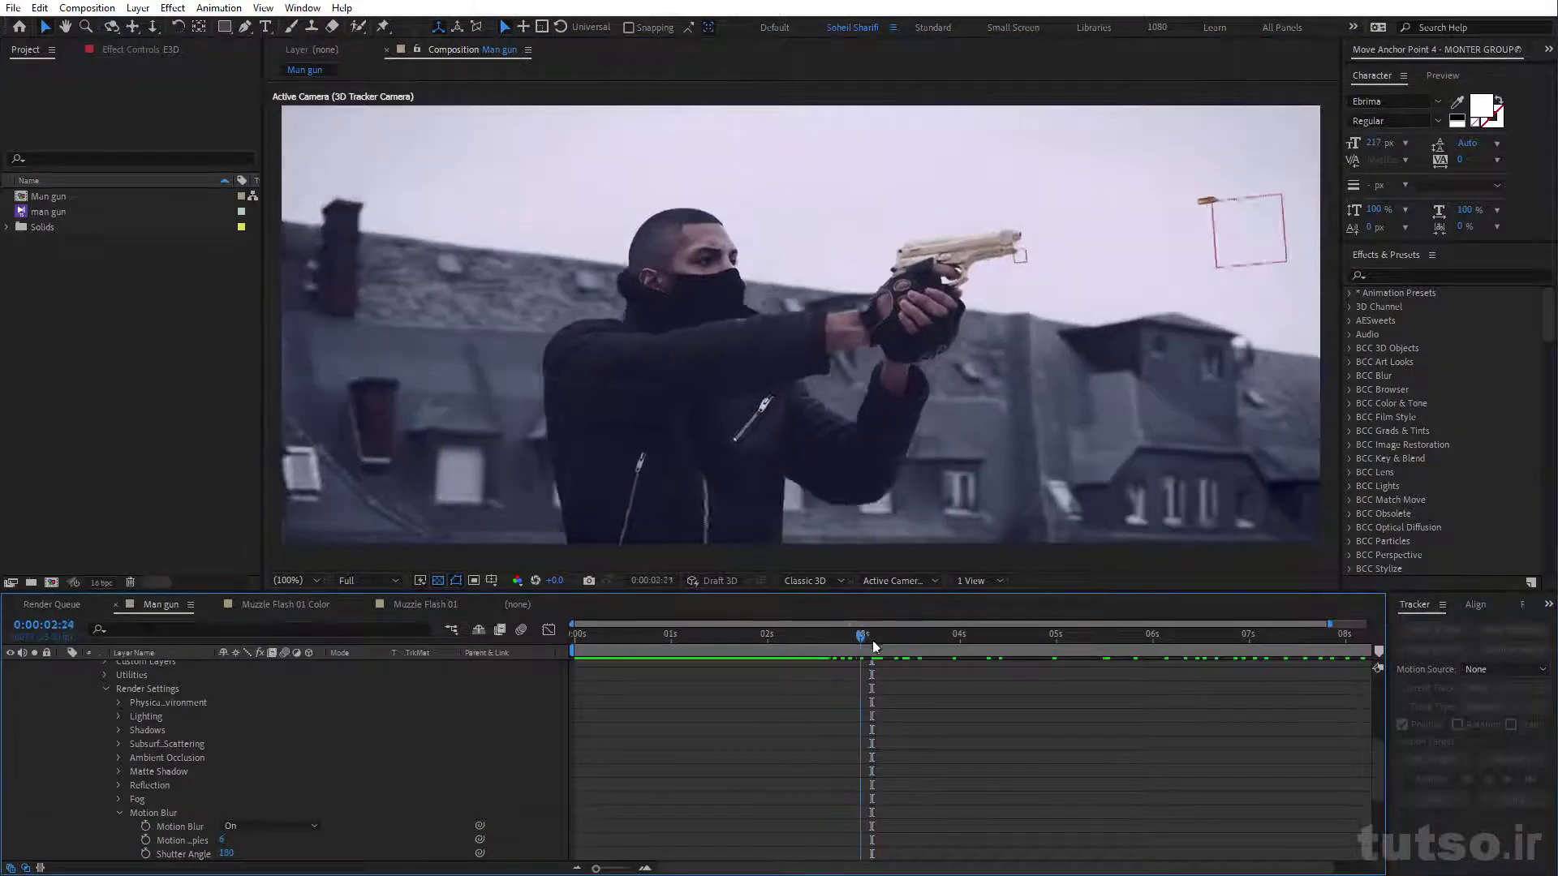
drag(872, 640, 944, 640)
click(867, 637)
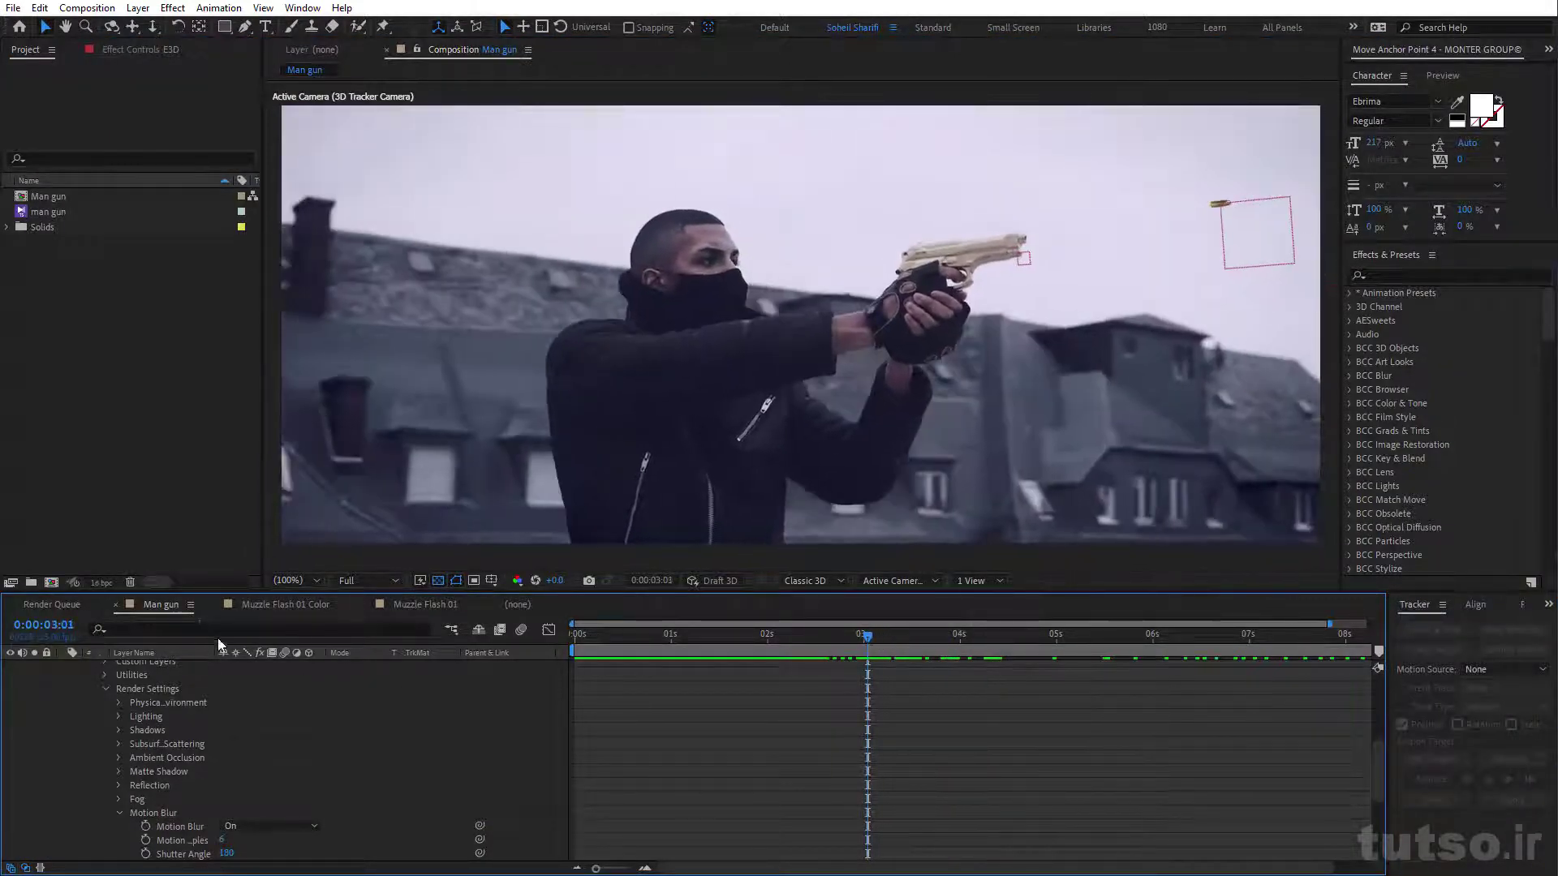
- Collapse the E3D effect properties and show the man gun layer's effect settings
scroll(113, 727, up, 5)
click(65, 708)
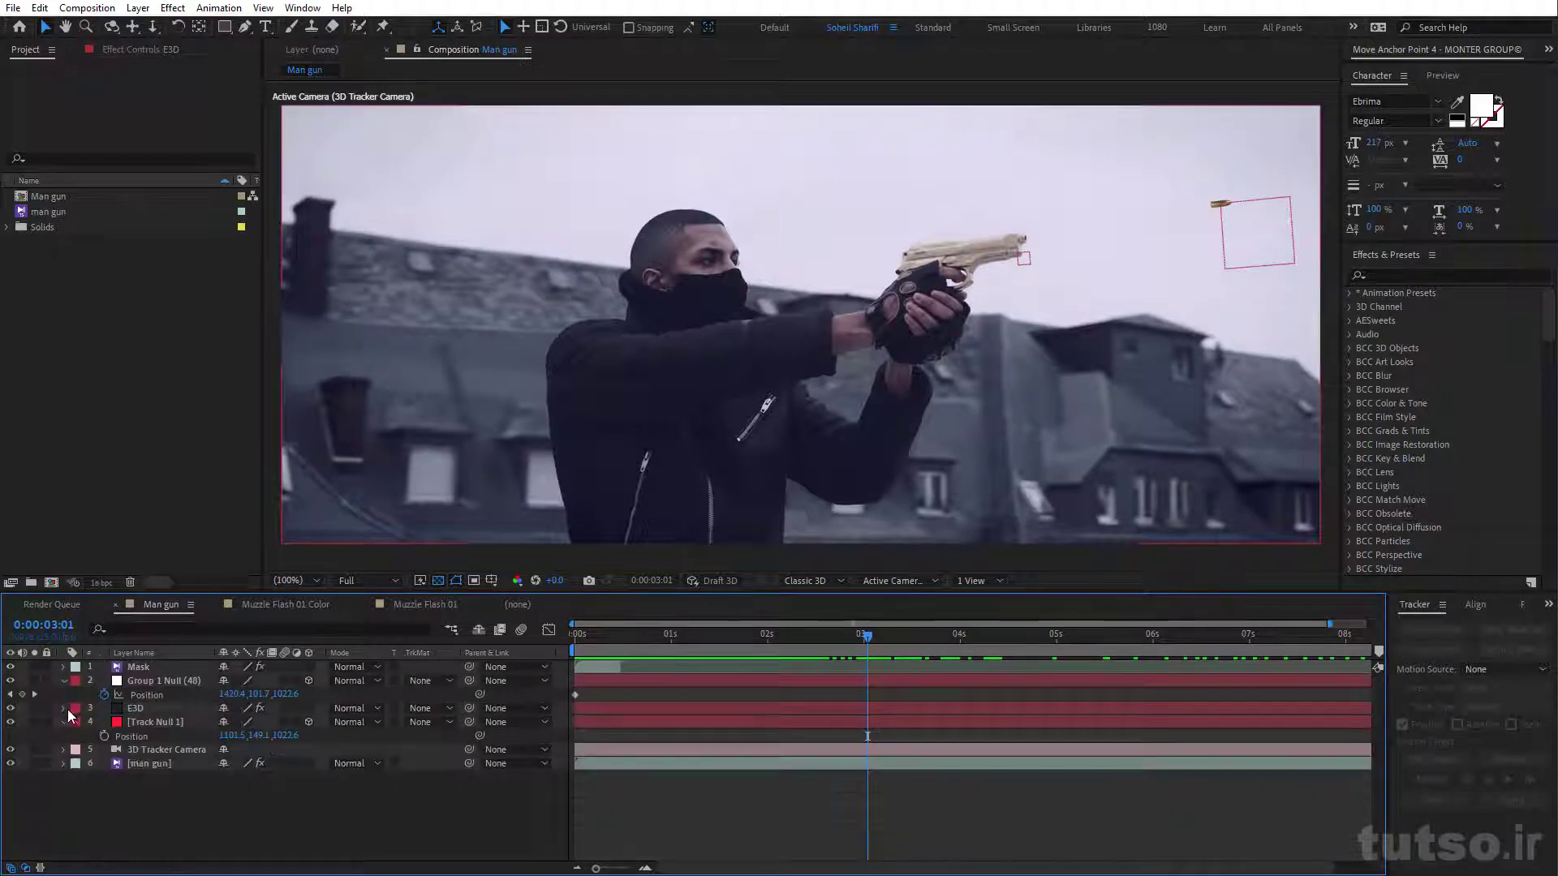
click(155, 763)
click(162, 51)
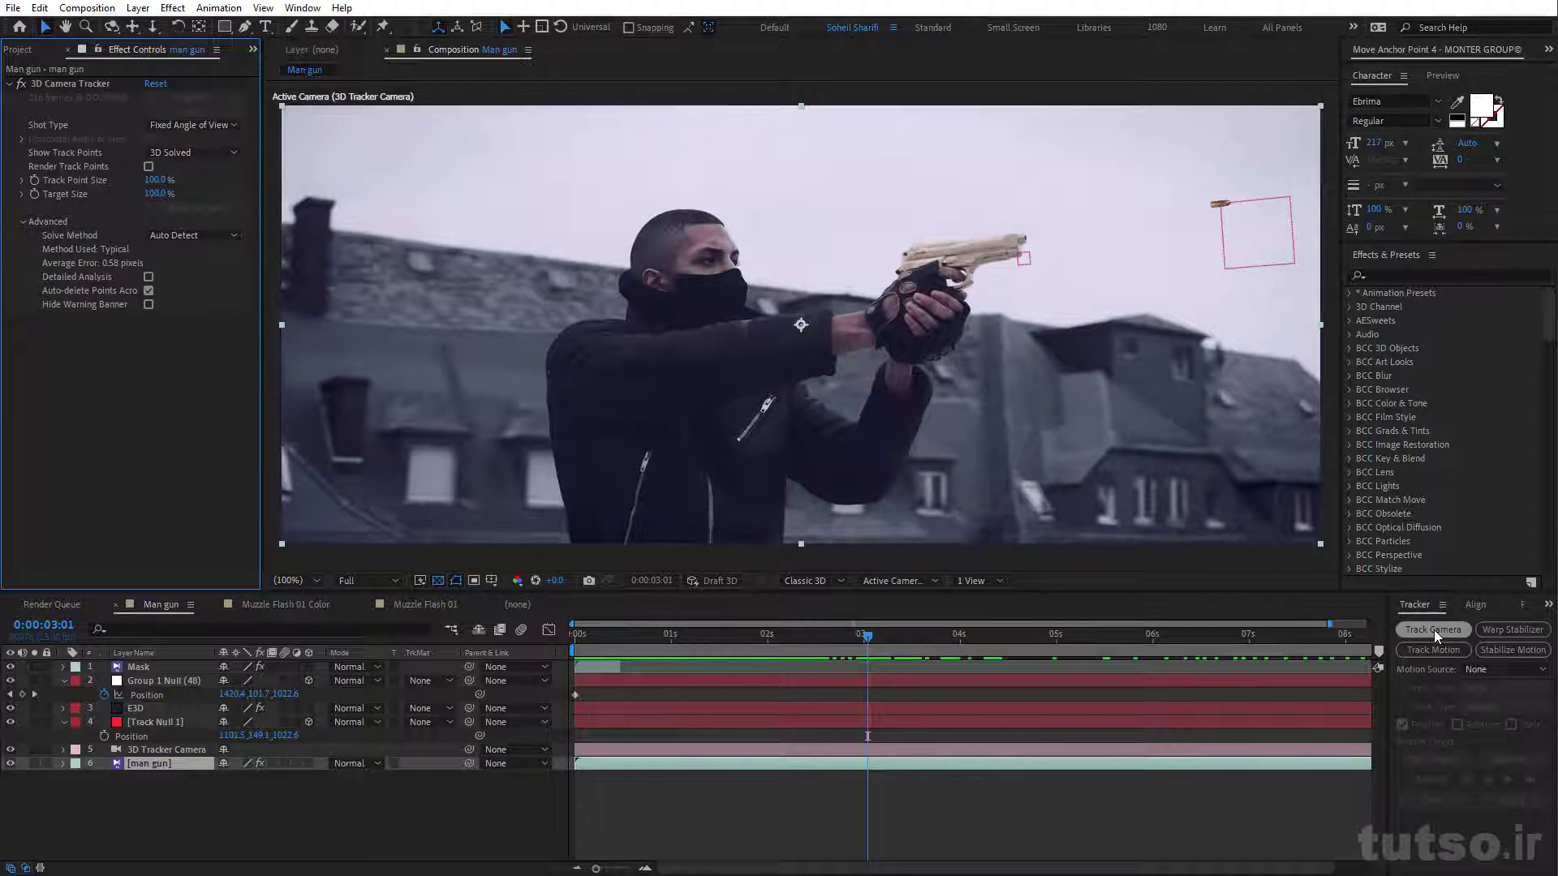
- Select the 3D Camera Tracker effect to show its solved track points around the pistol and hands
click(66, 83)
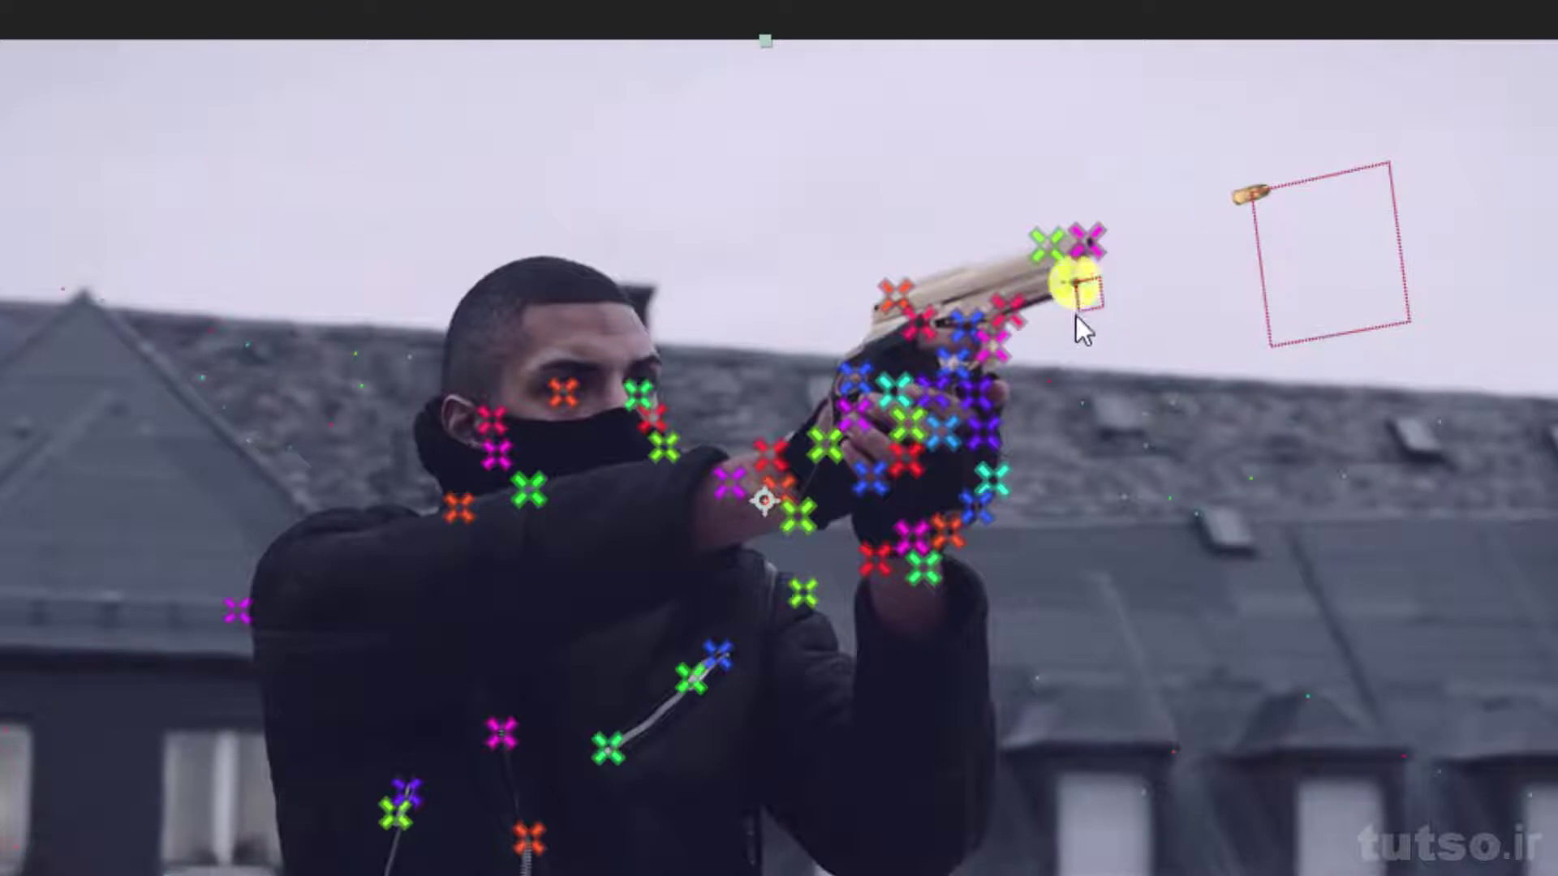
- Create Track Null 1 at the gun's track point, then select the E3D layer's Element settings
right_click(1080, 289)
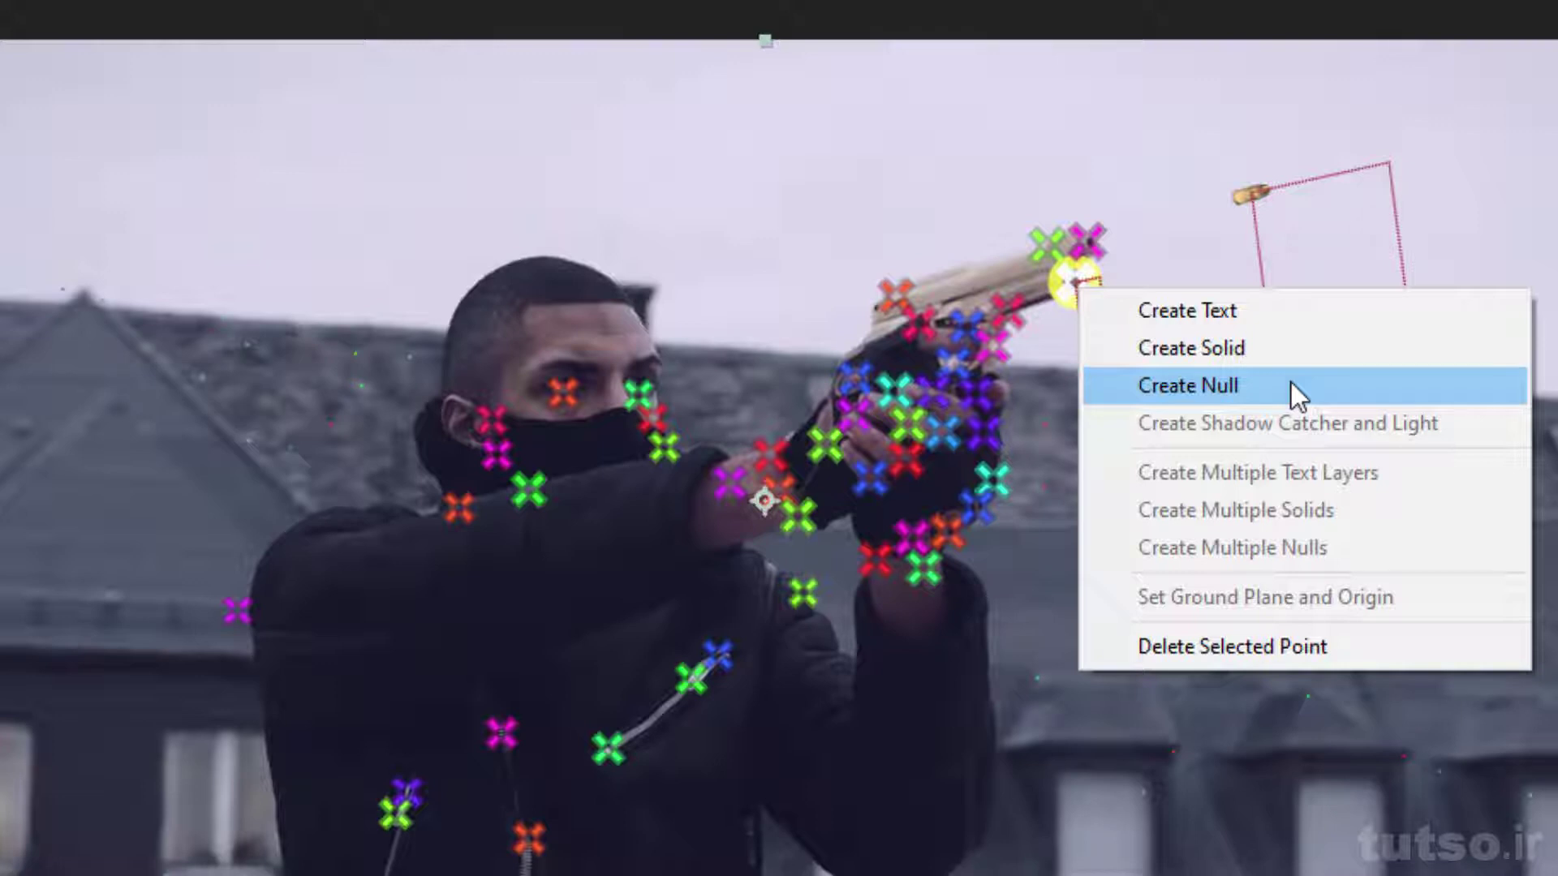
click(1291, 382)
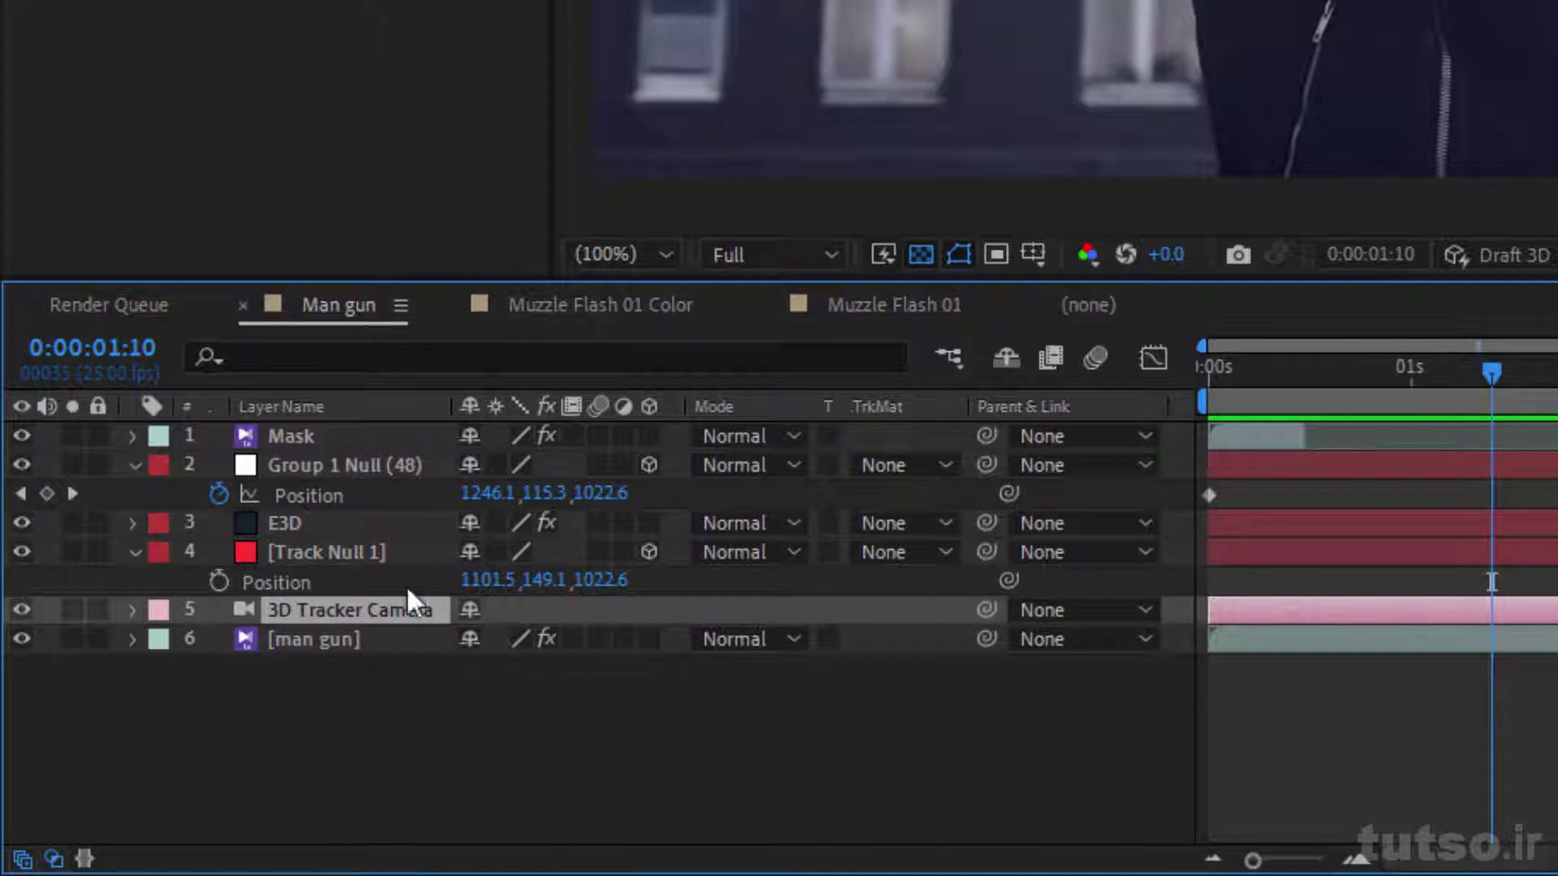
click(348, 466)
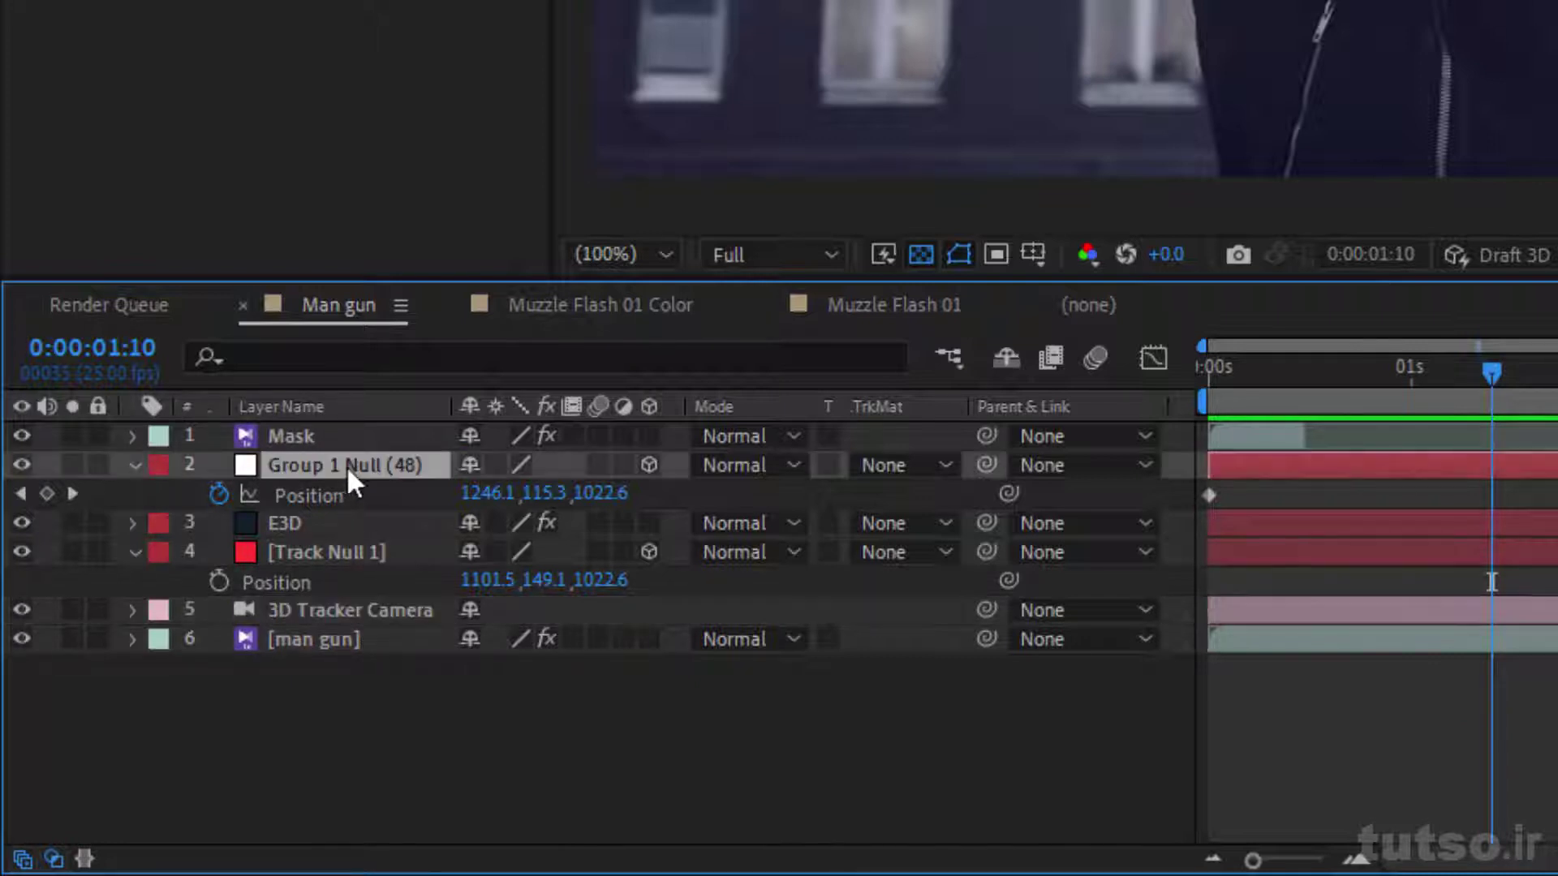
click(323, 527)
click(348, 550)
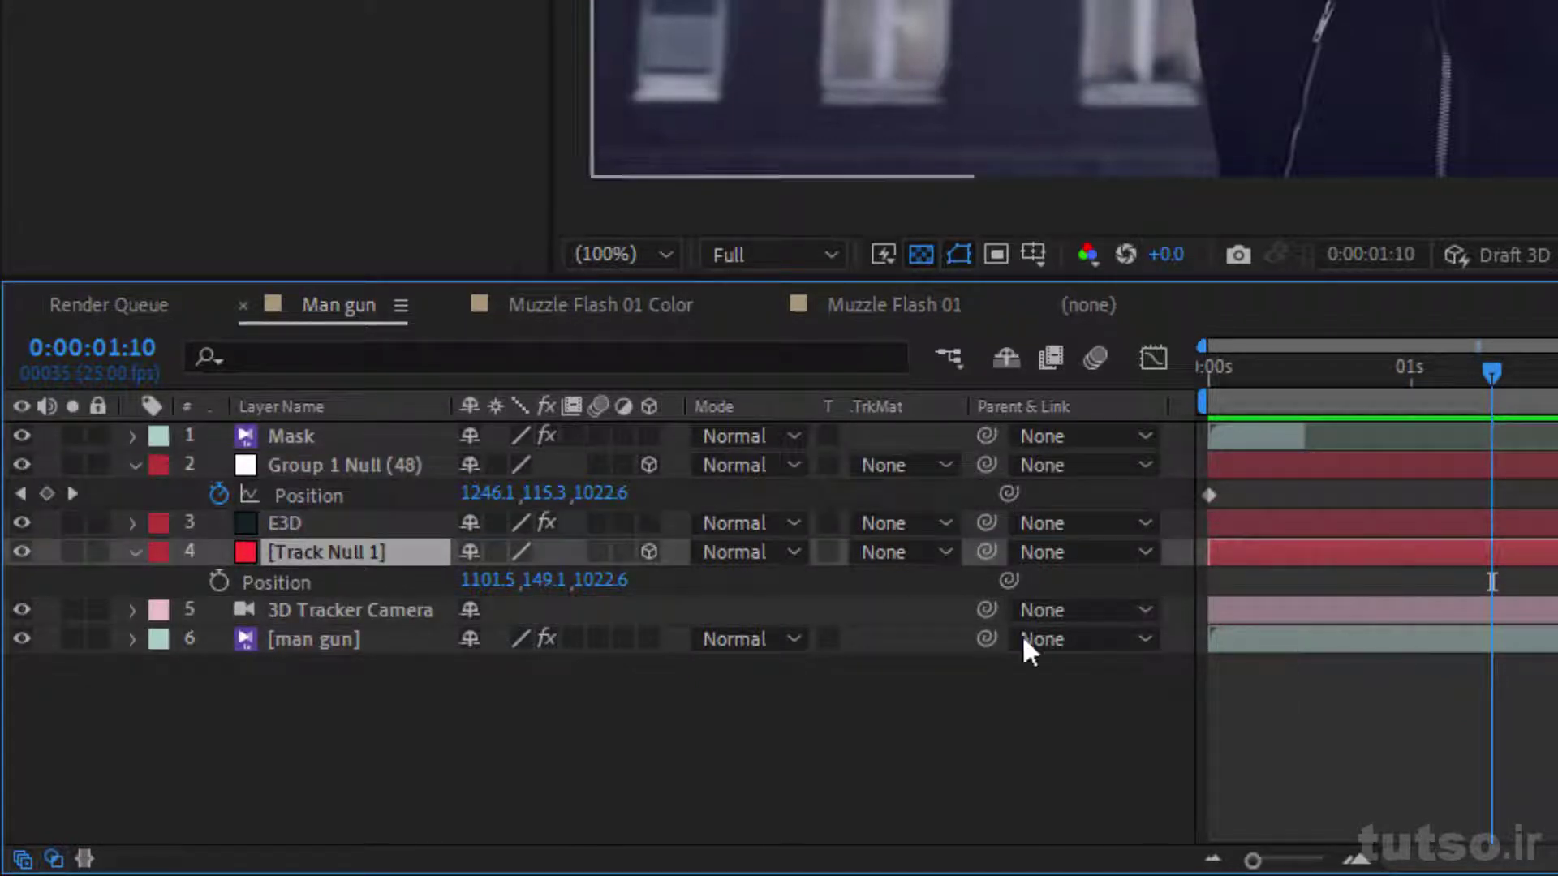
click(307, 522)
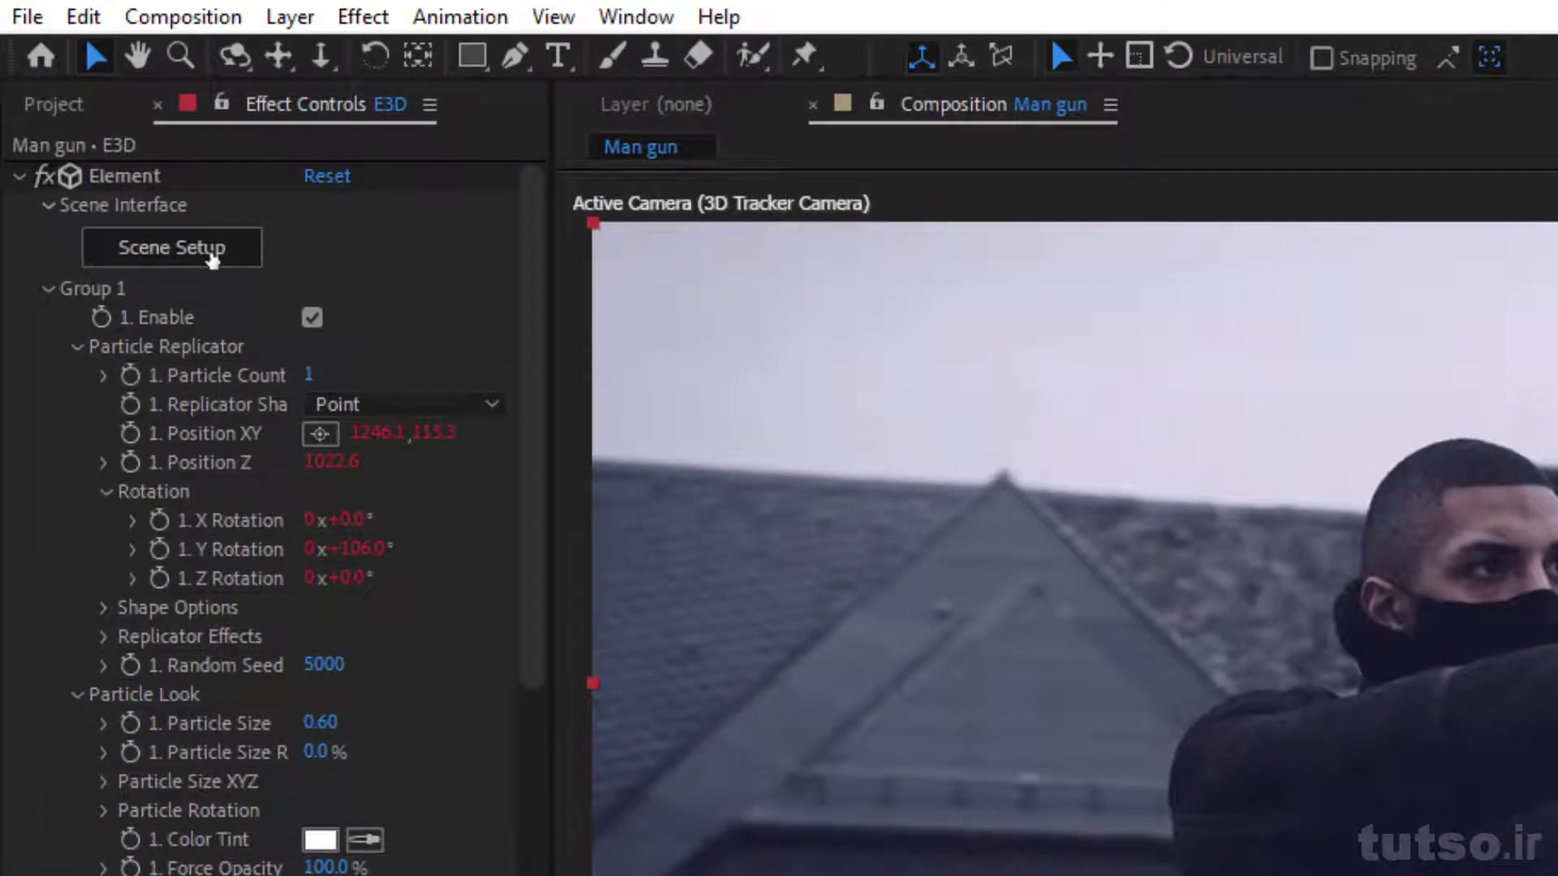
click(212, 259)
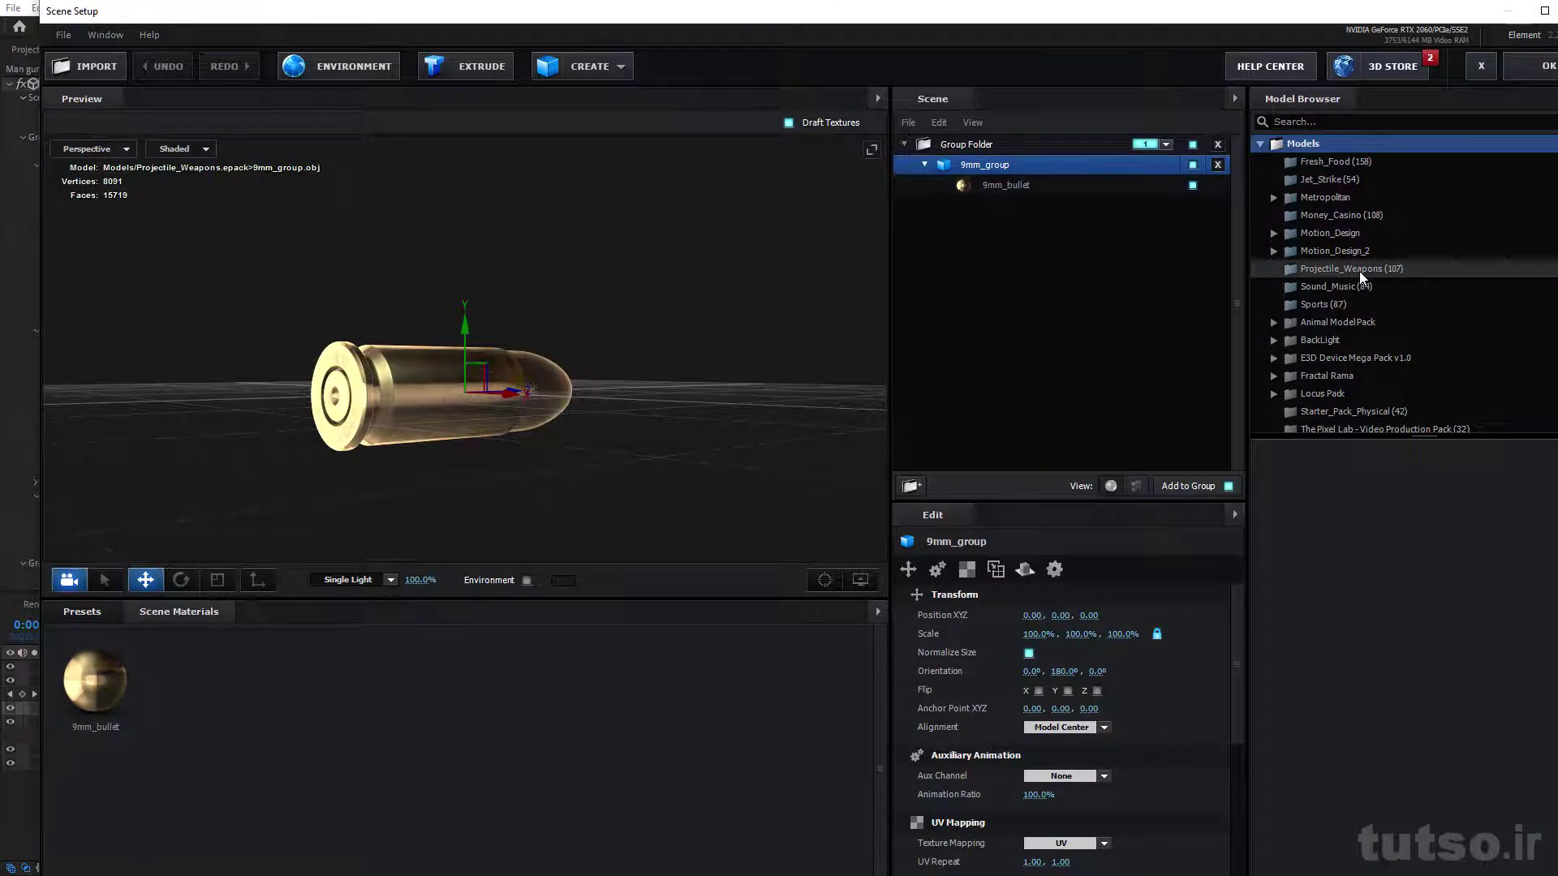
click(1360, 271)
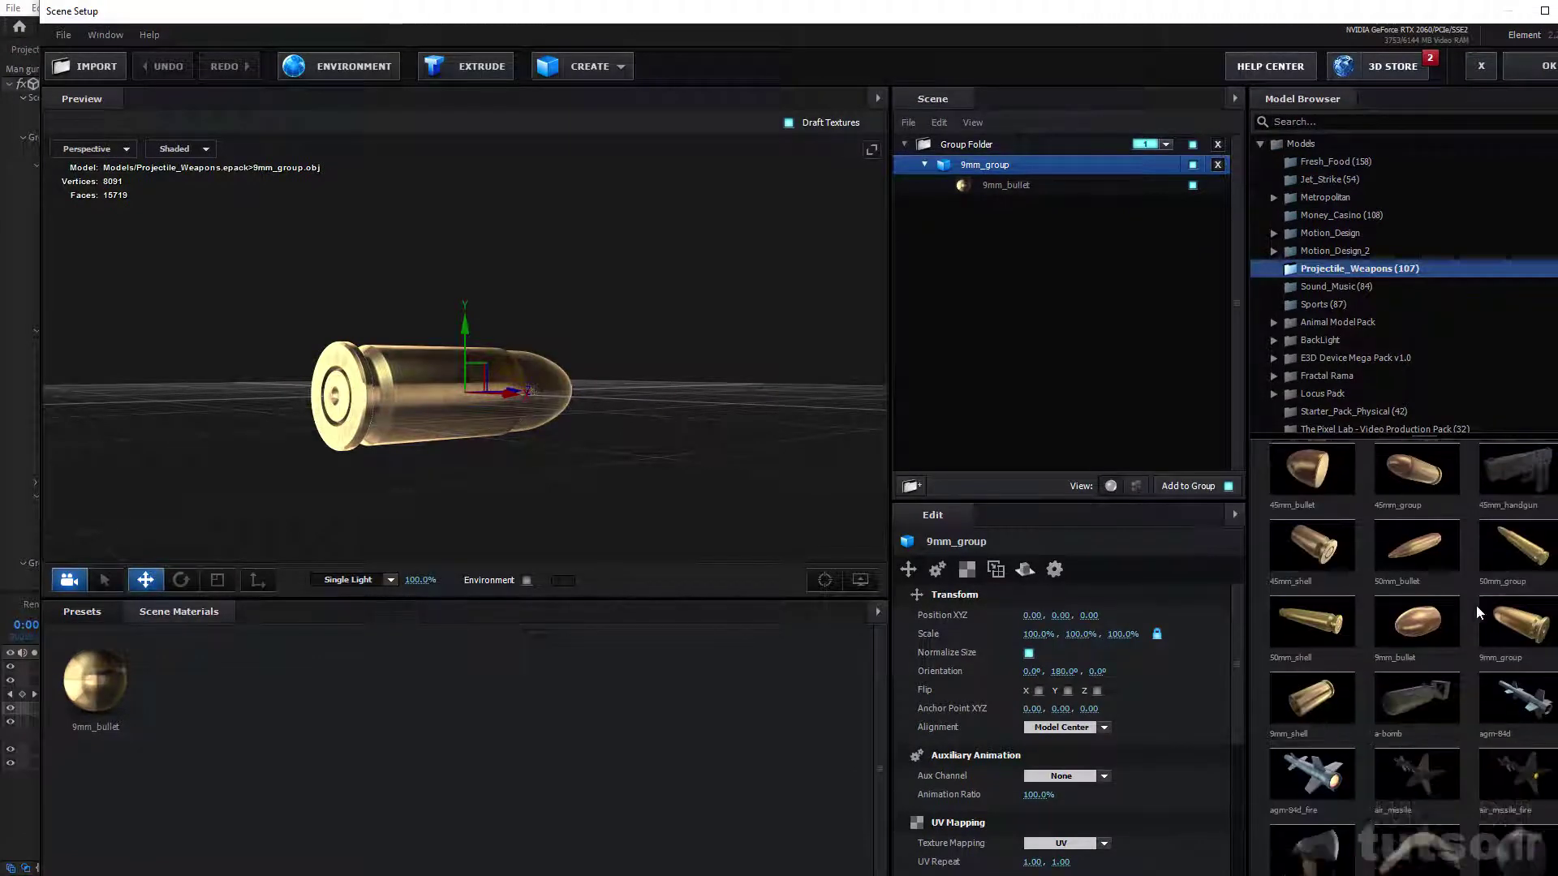
scroll(1458, 641, down, 2)
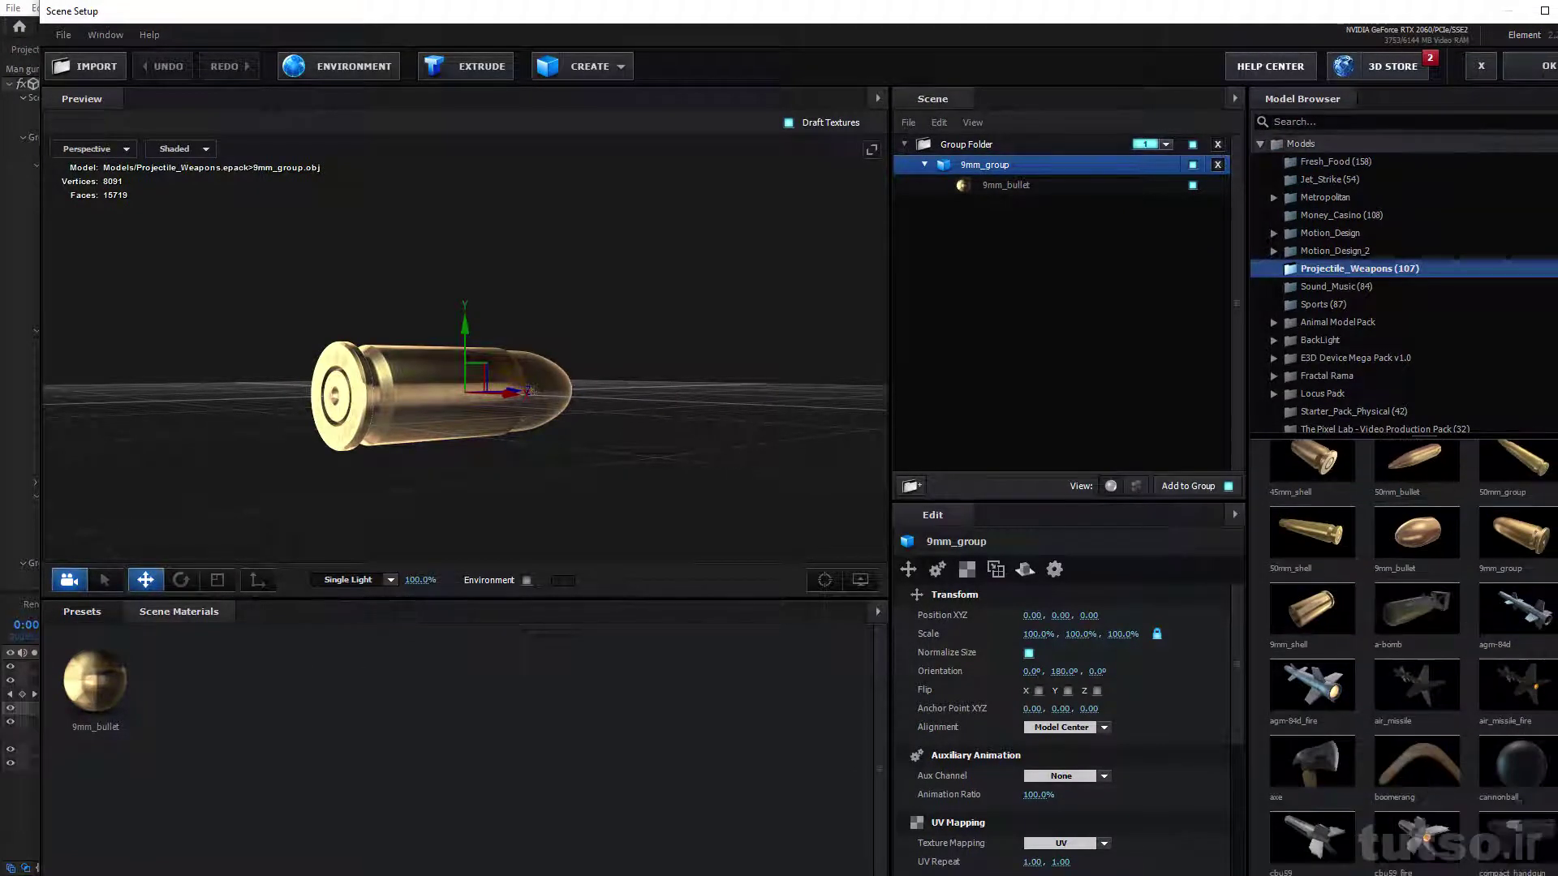
click(1481, 68)
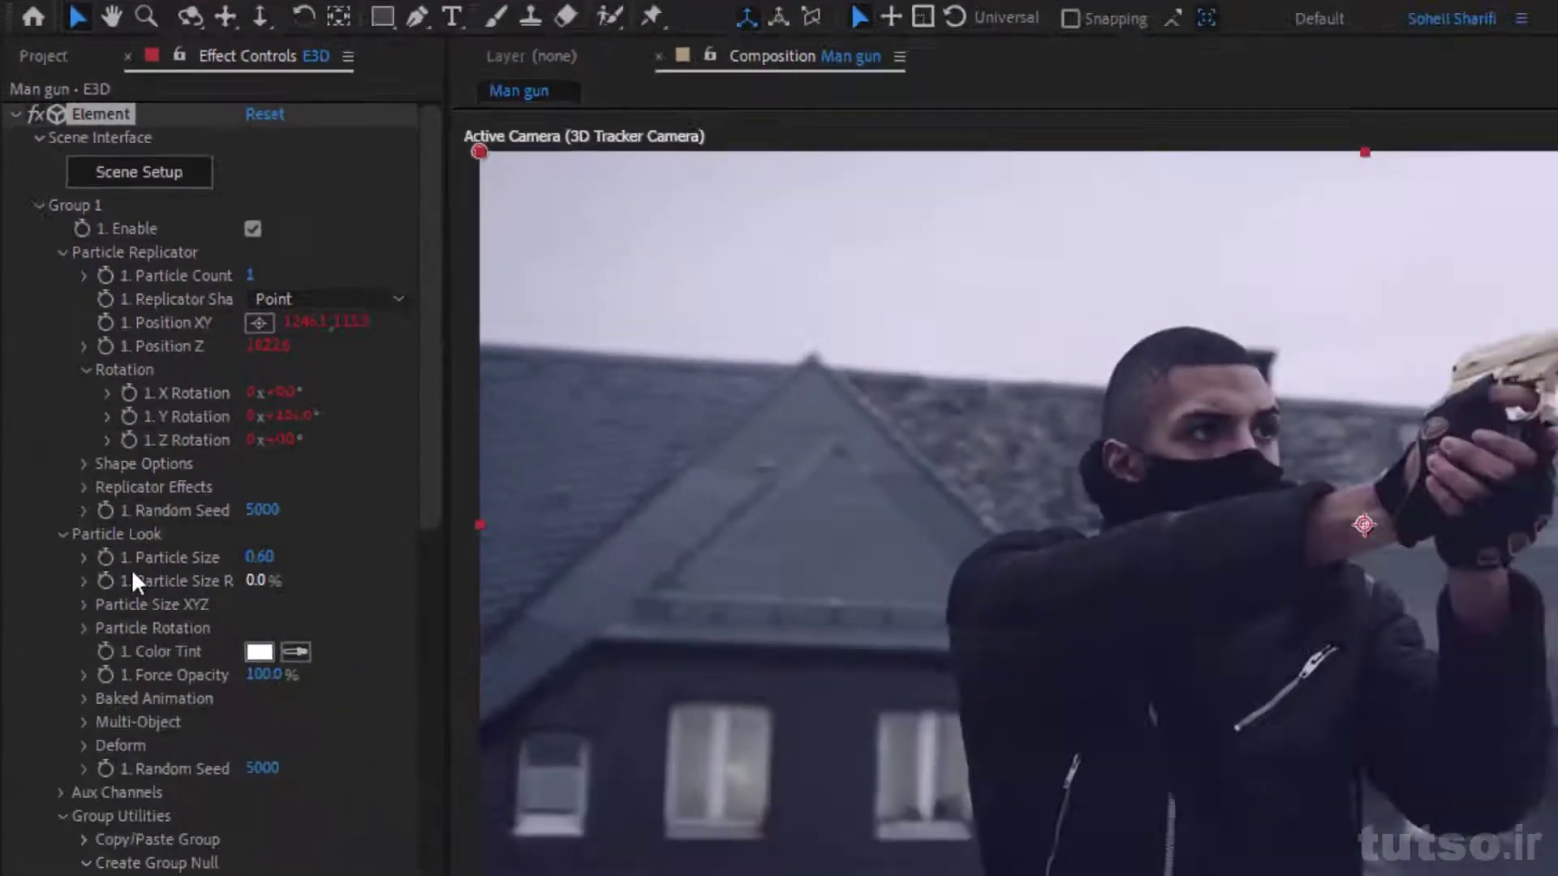
right_click(163, 562)
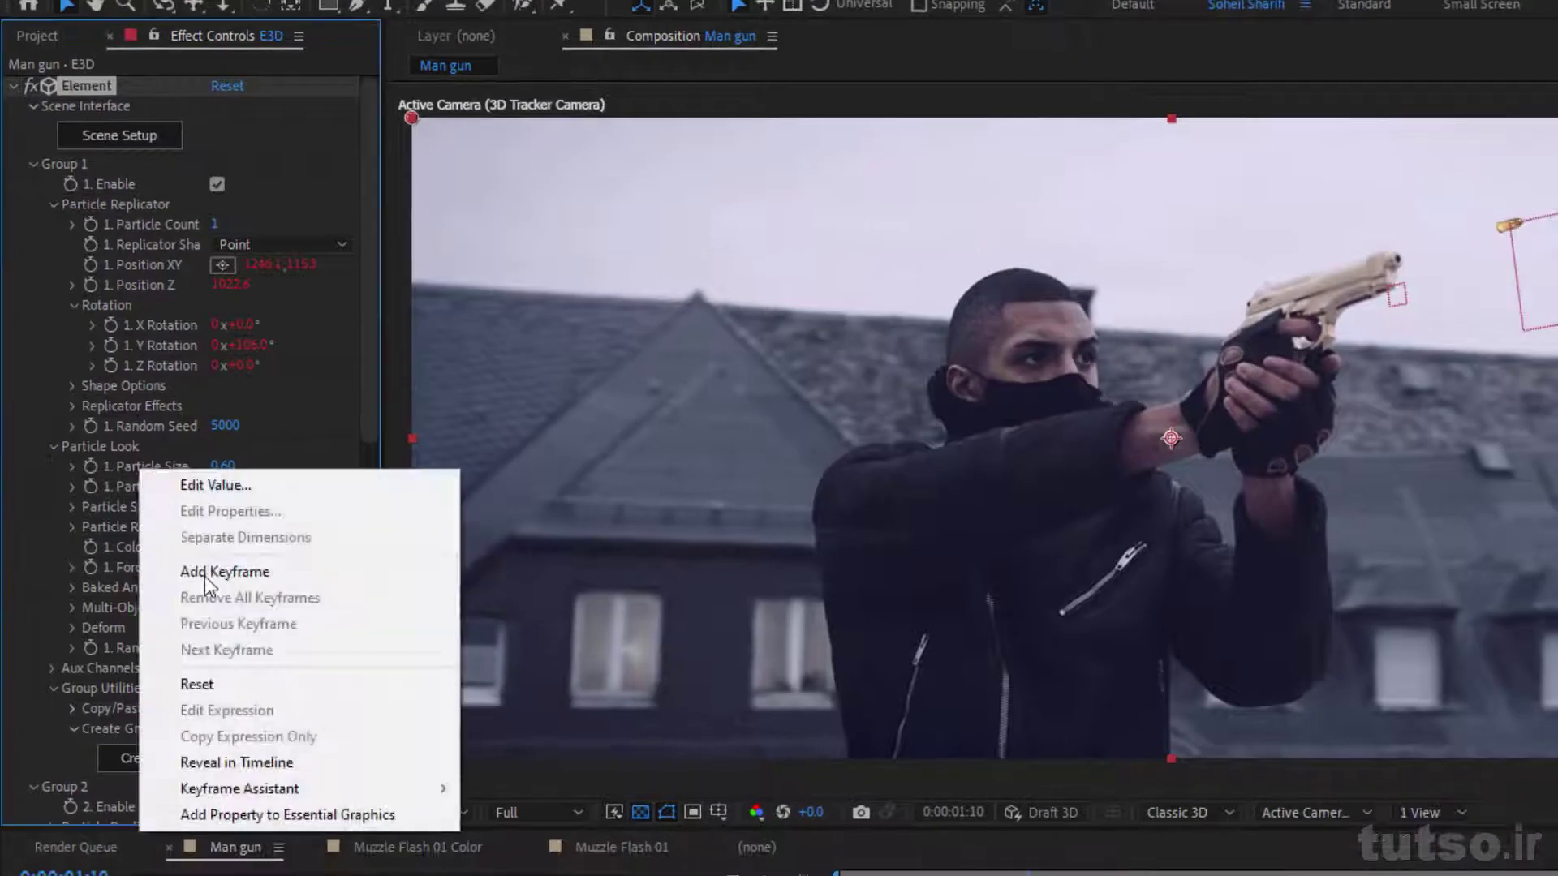
click(235, 687)
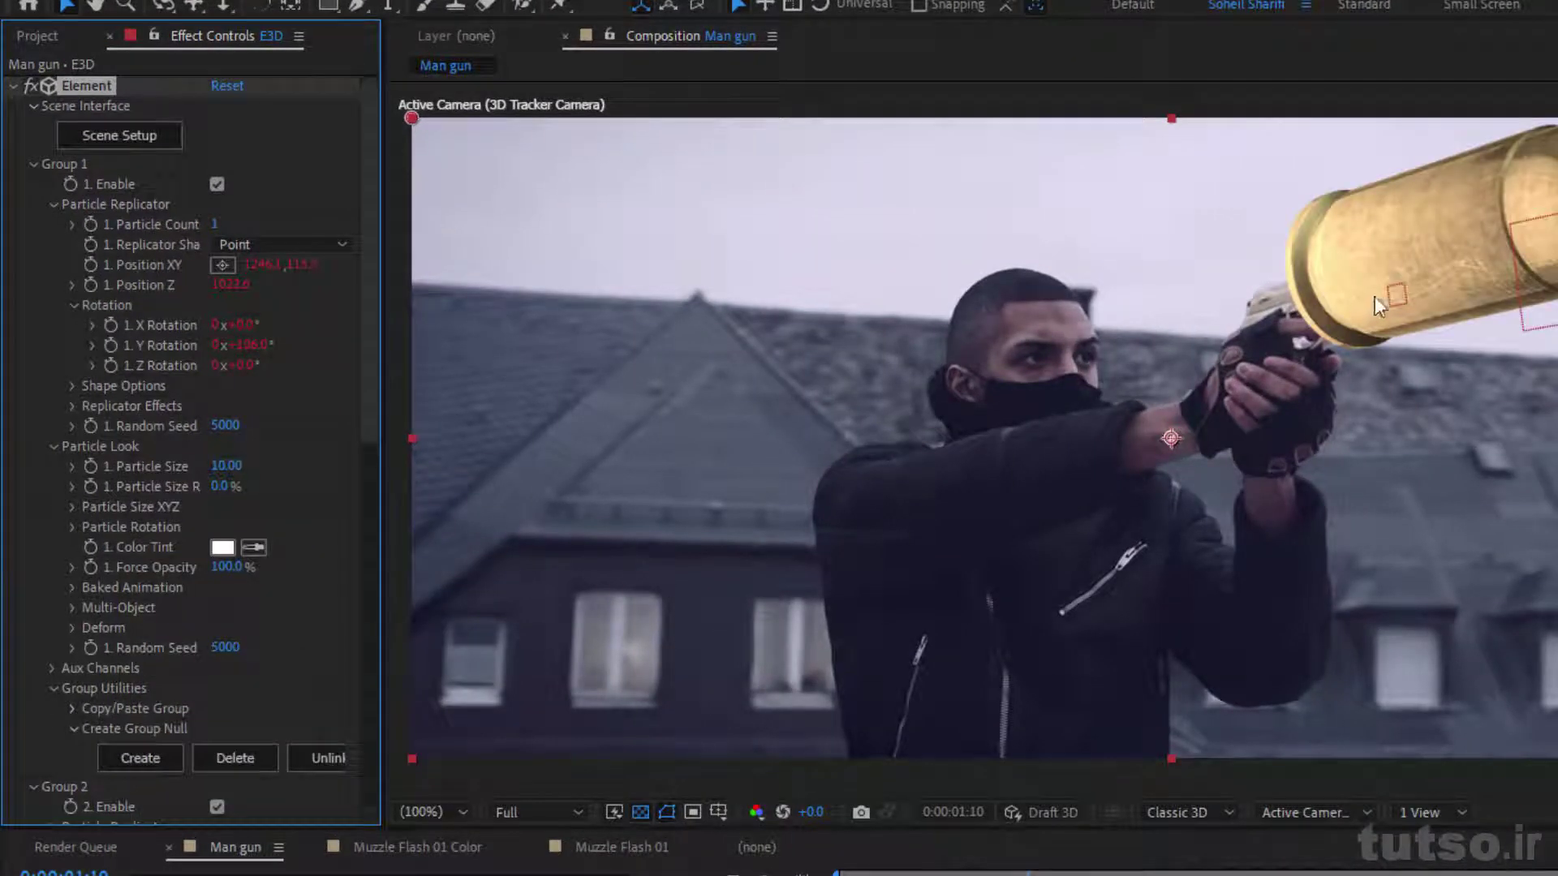
key(ctrl+z)
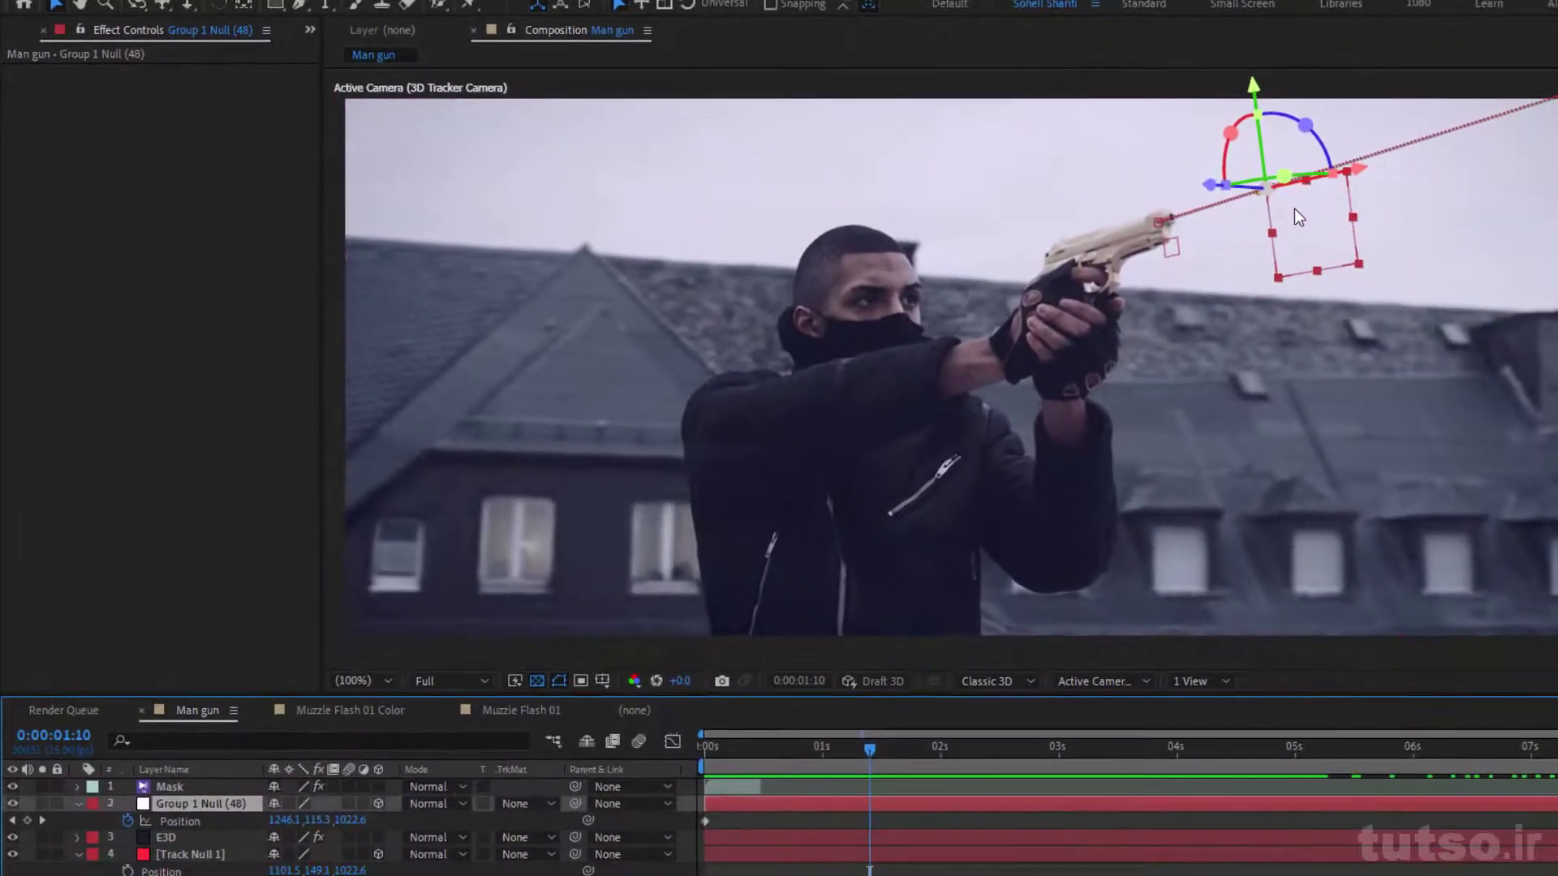
- Rotate the Group 1 Null to Orientation 0°, 315°, 0° so the casing ejects up and right
drag(1298, 215, 1402, 238)
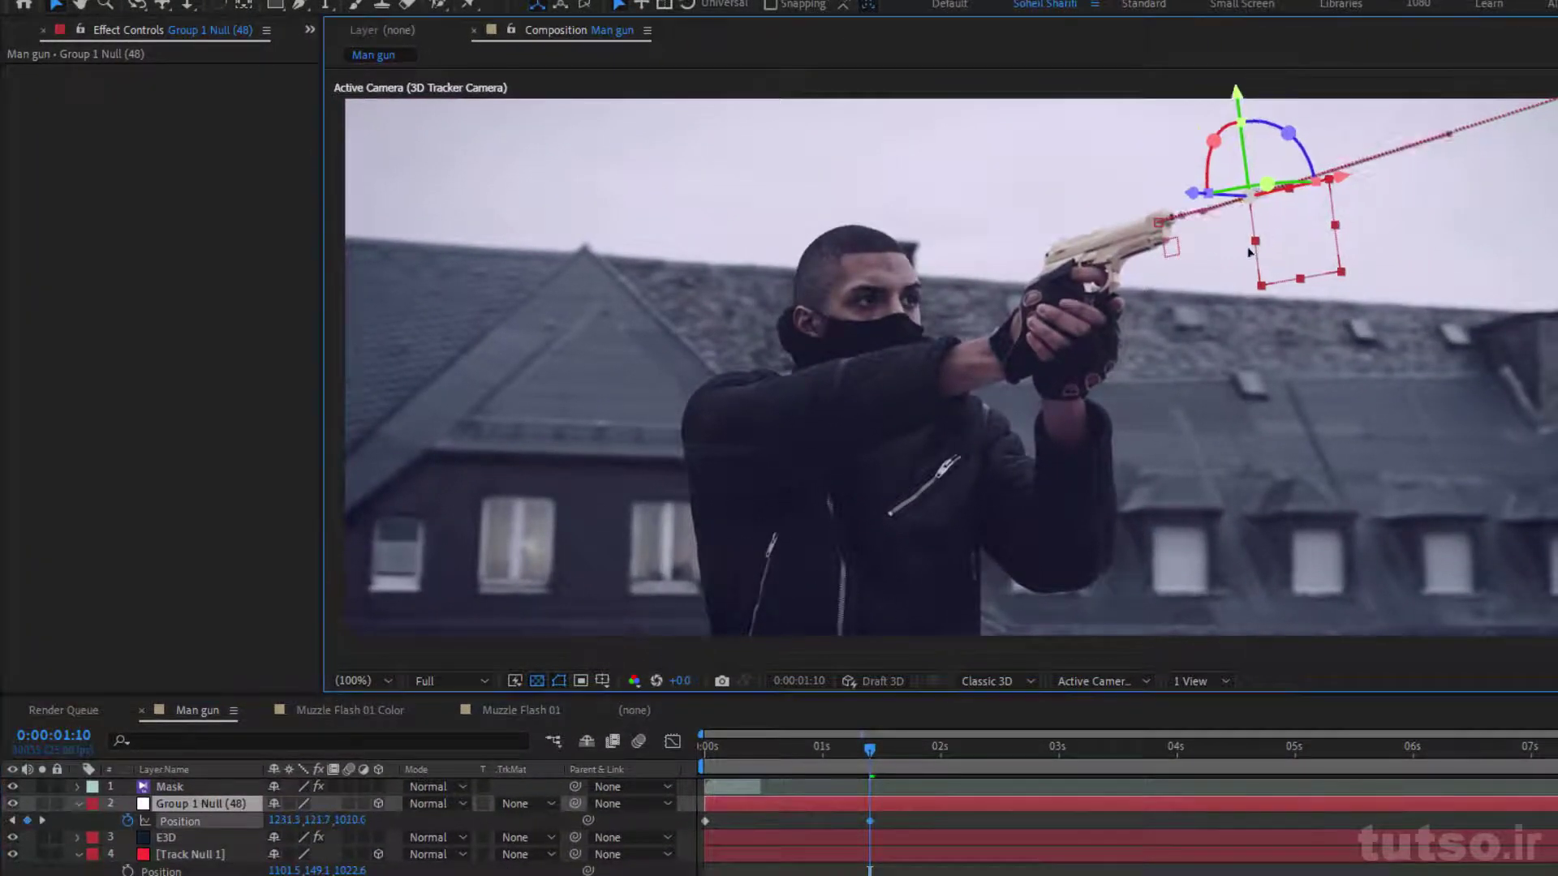
key(ctrl+z)
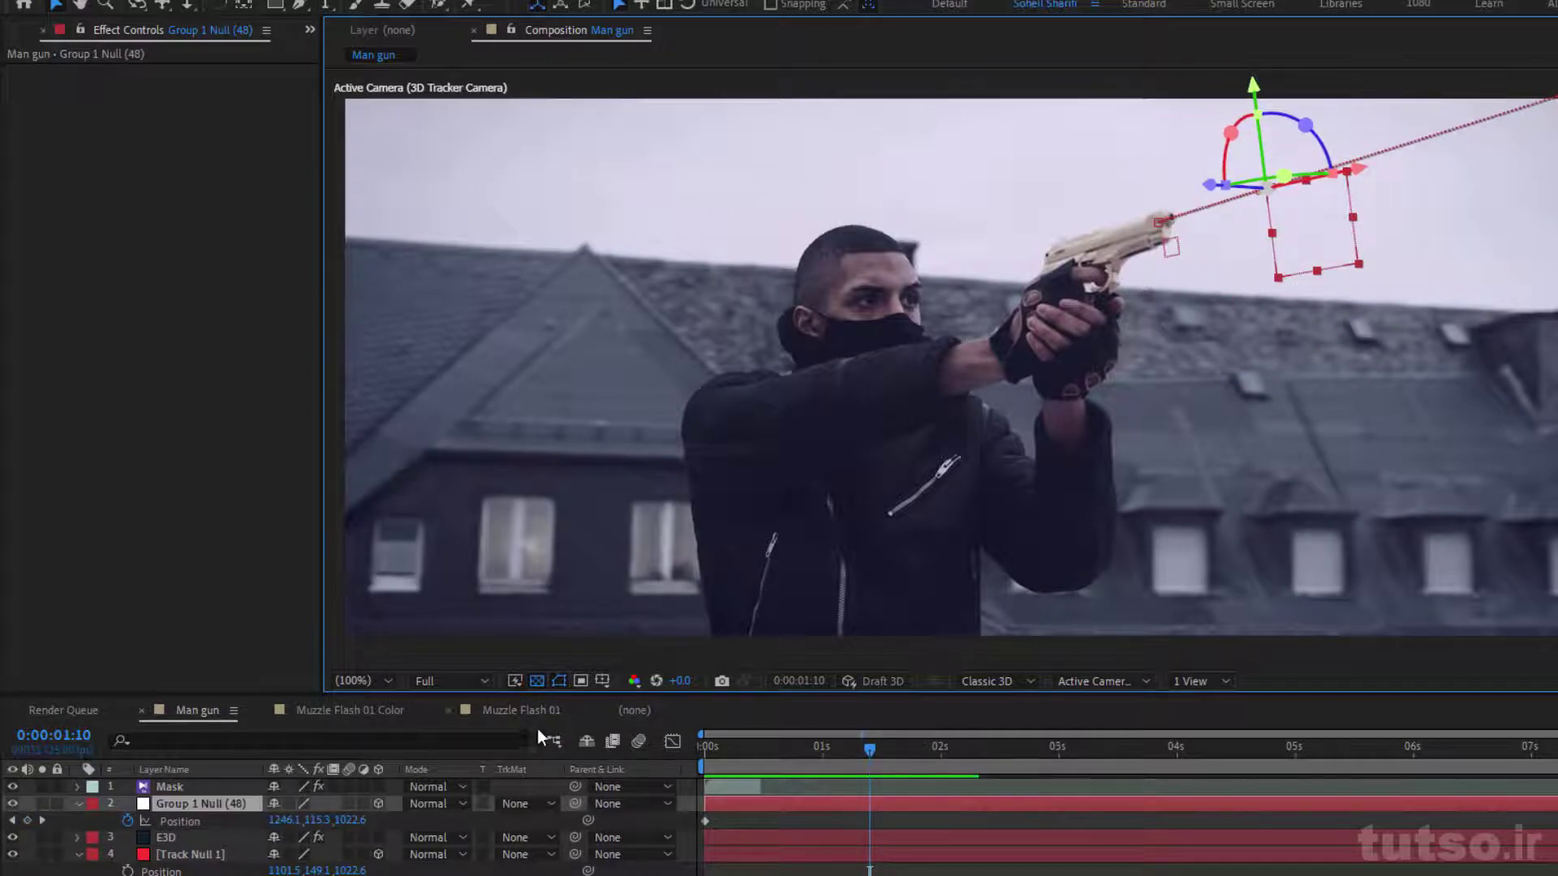
key(r)
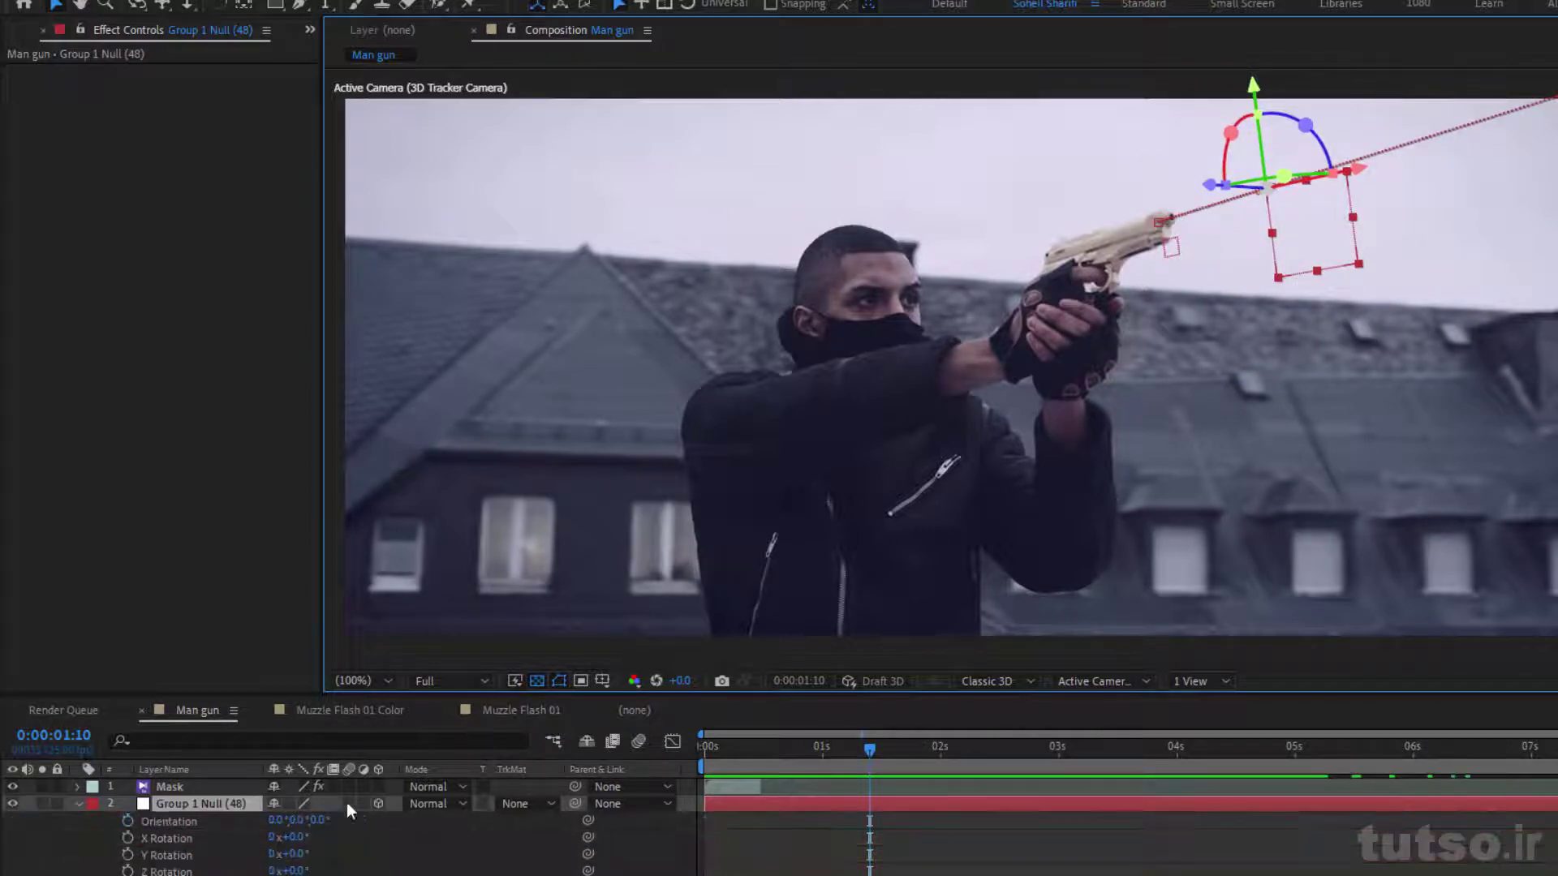
click(297, 820)
text(48)
key(Return)
drag(299, 820, 302, 820)
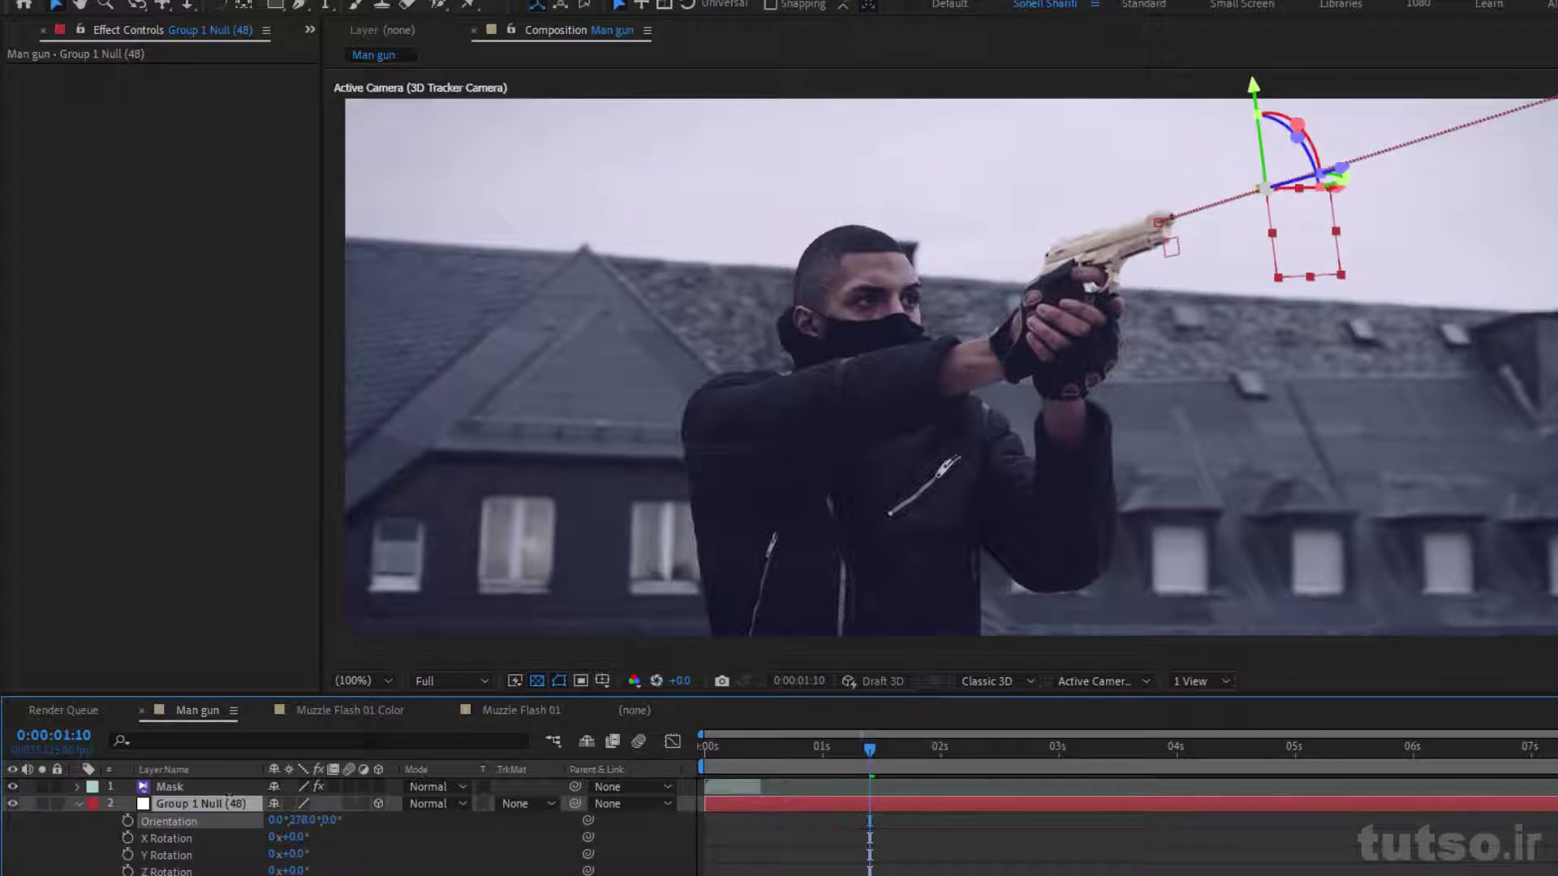
drag(292, 820, 302, 820)
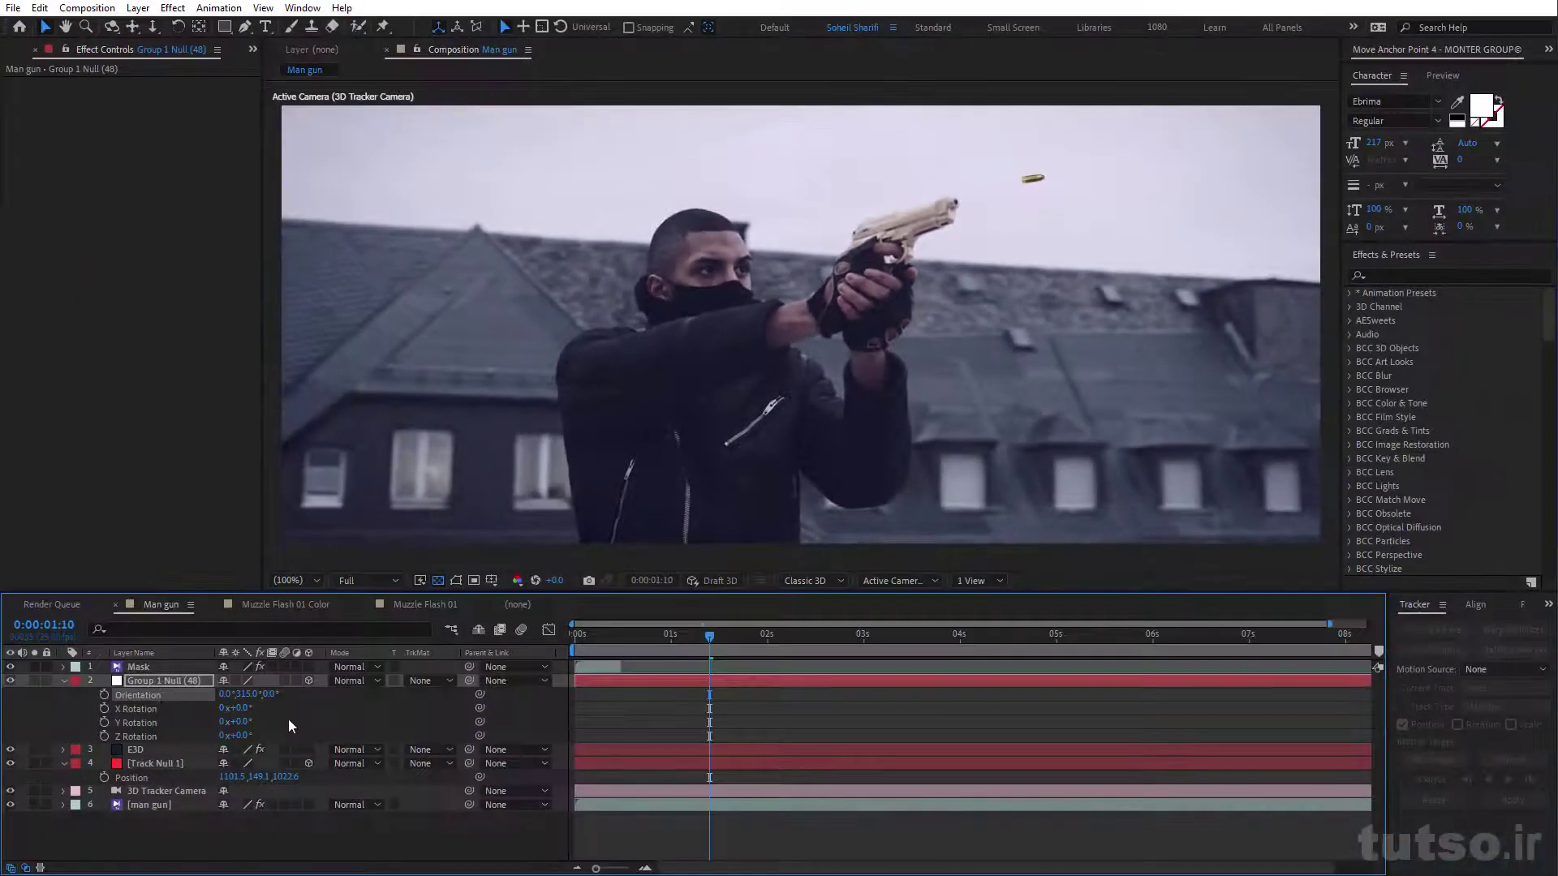
key(ctrl+shift+h)
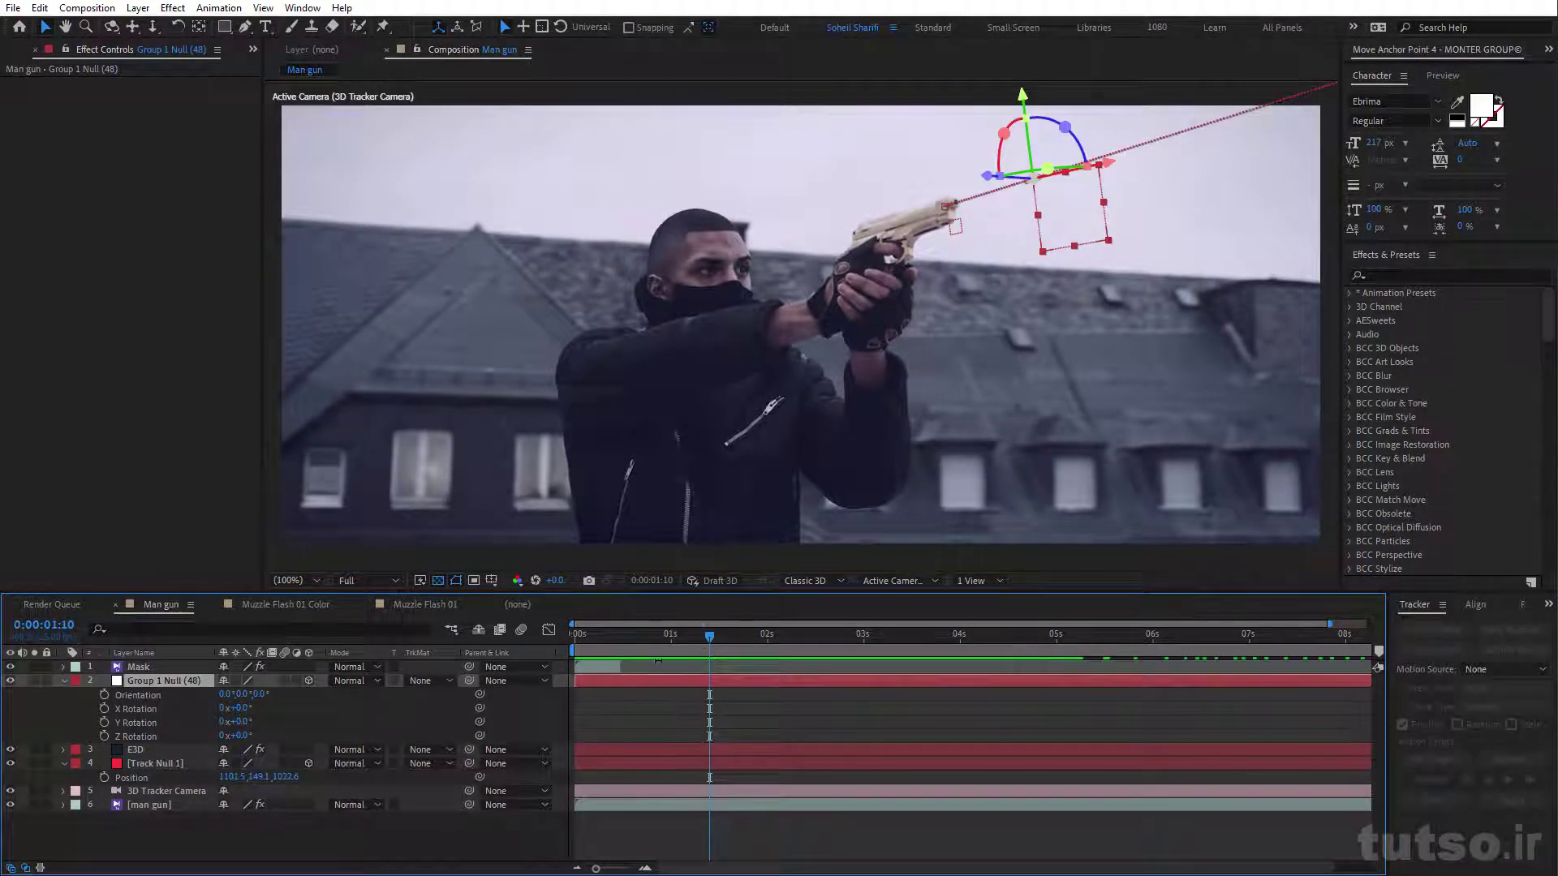
key(alt+shift+p)
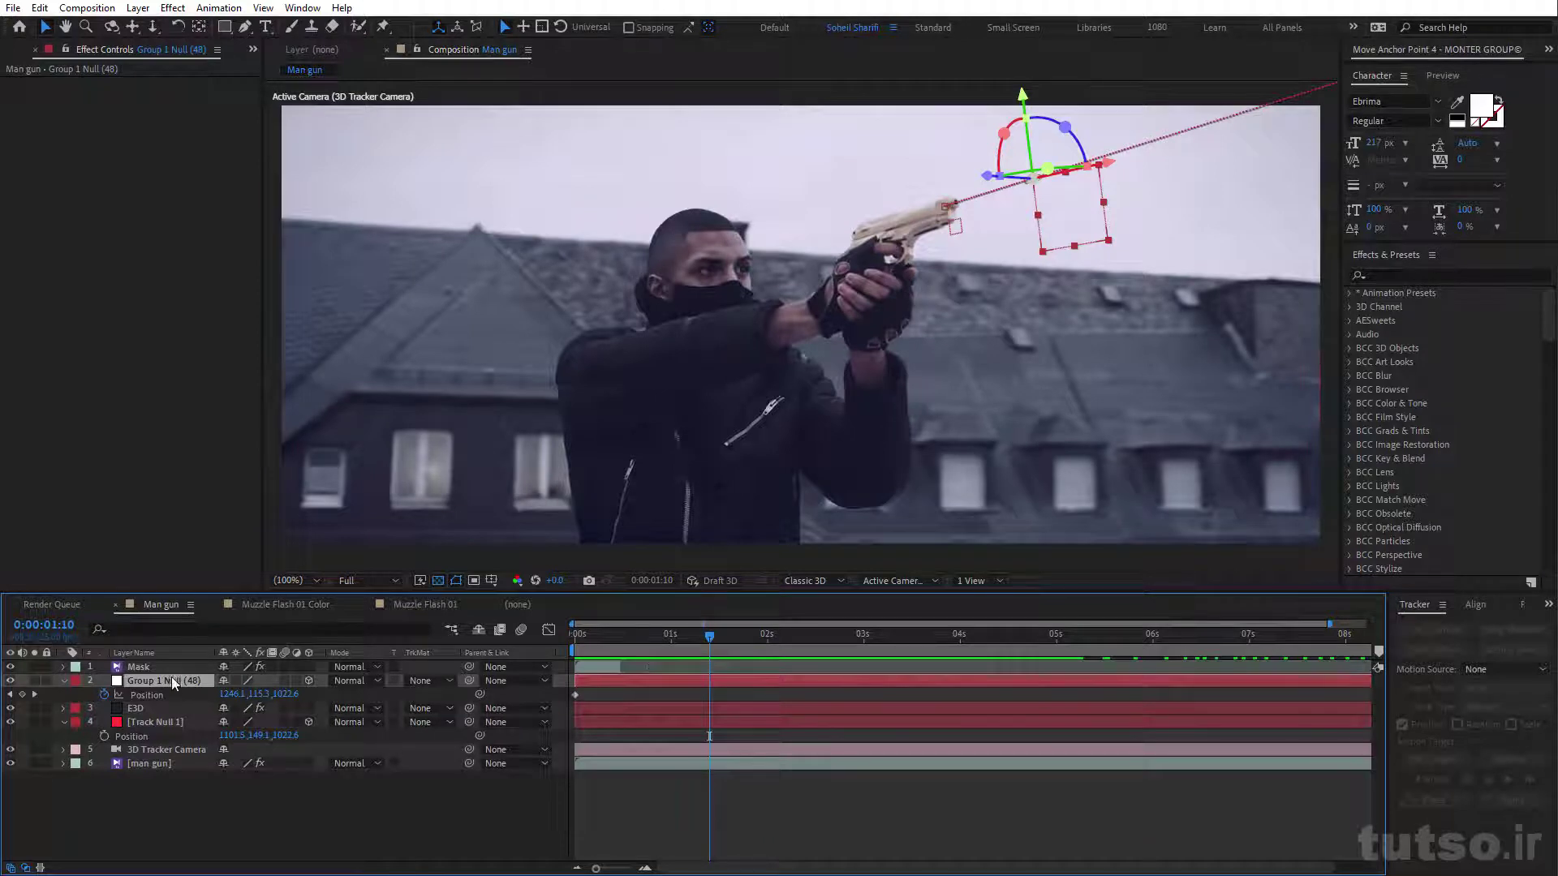
drag(644, 636, 557, 664)
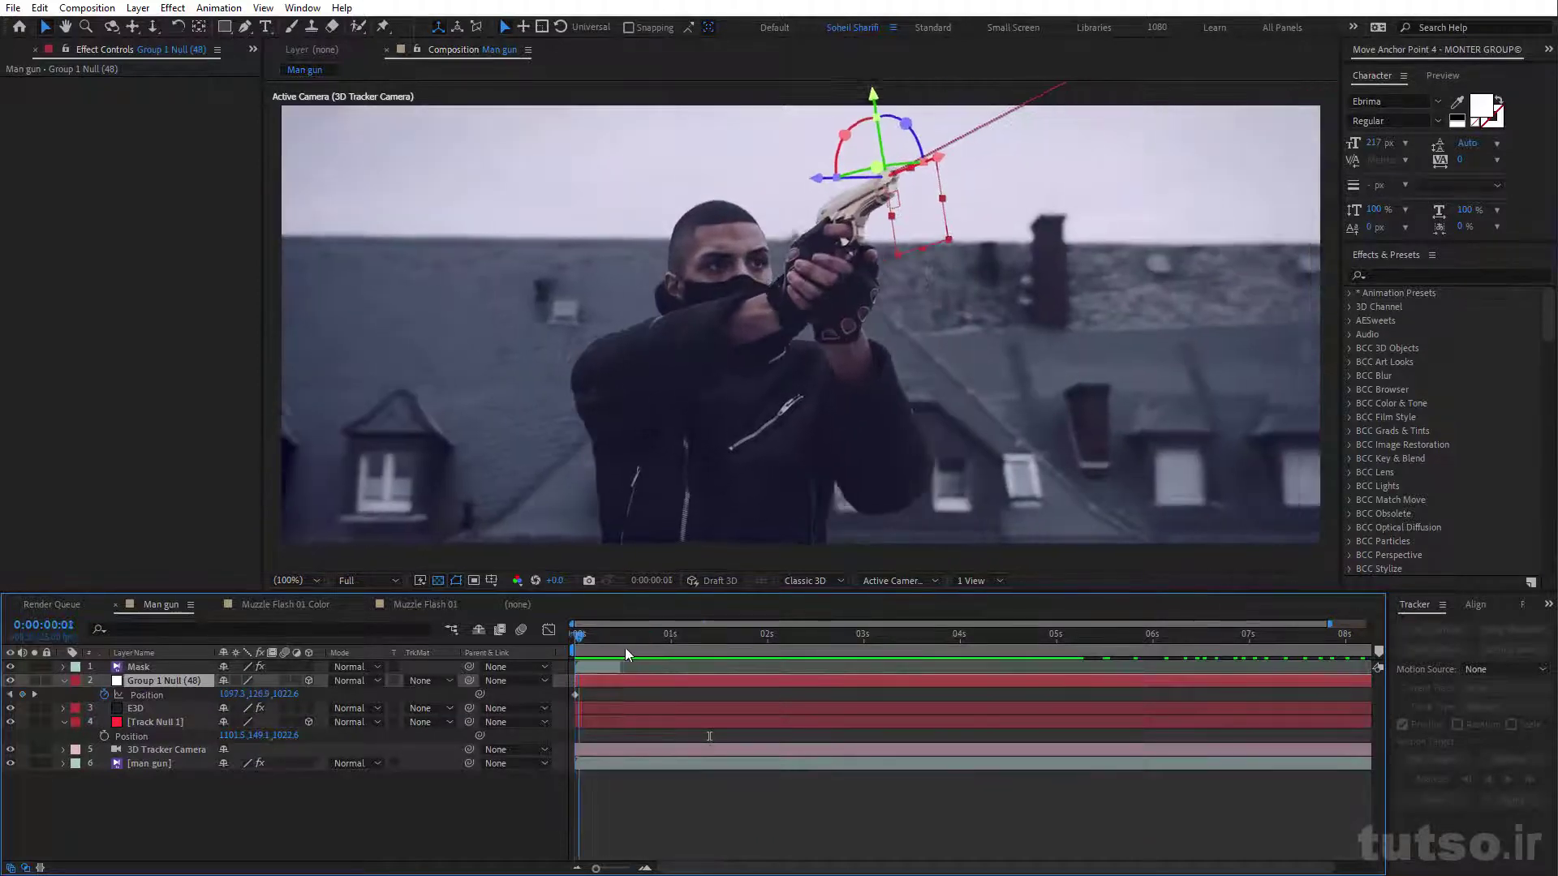
click(635, 635)
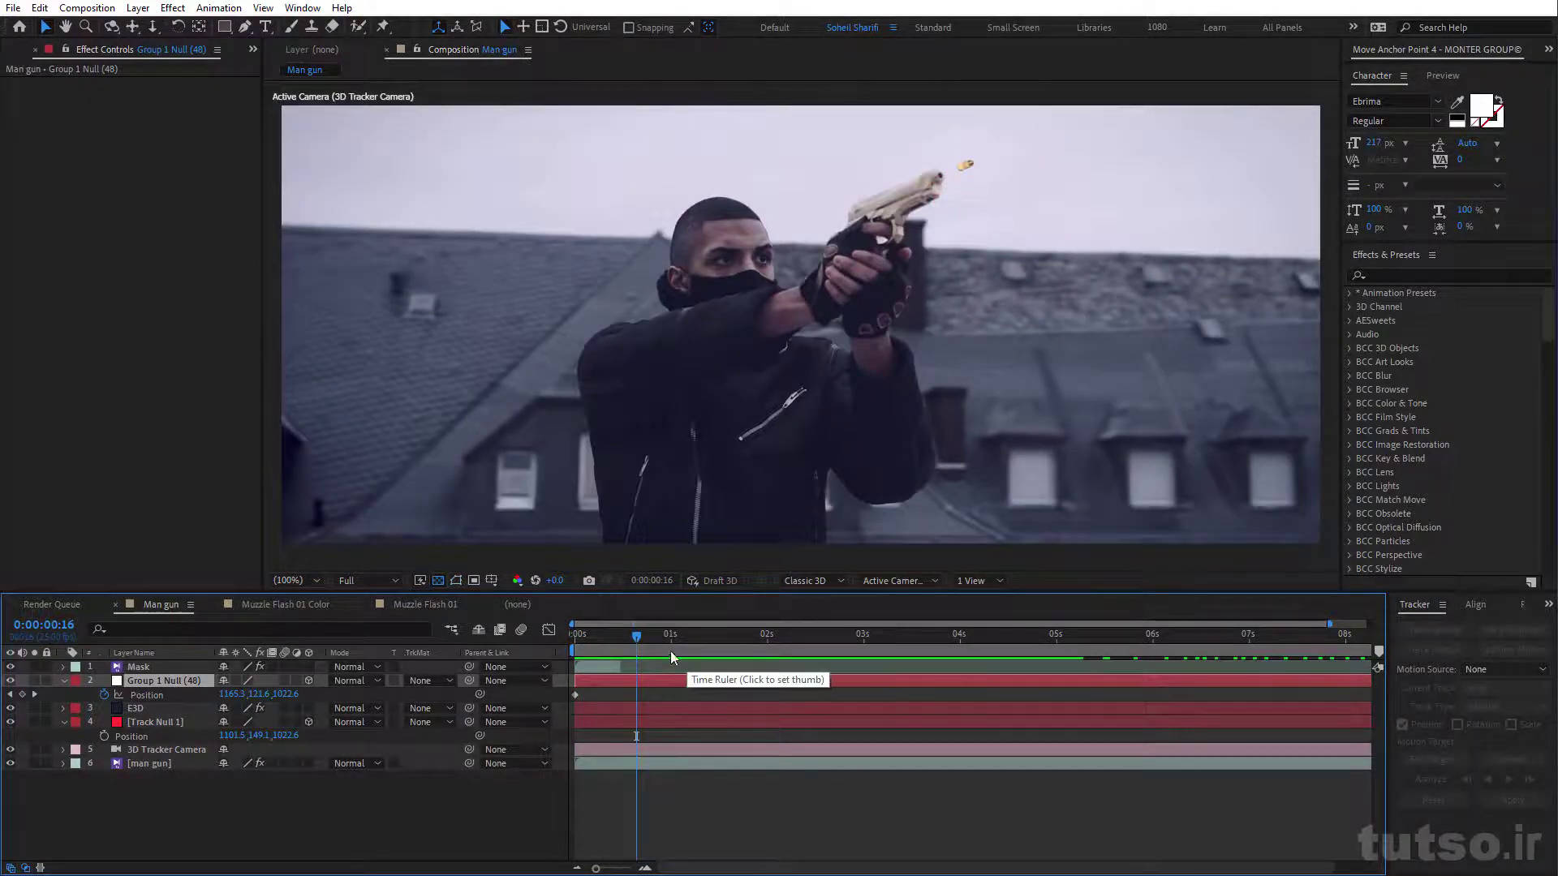
mouse_move(670, 651)
mouse_down()
mouse_move(909, 641)
mouse_move(783, 666)
mouse_move(866, 681)
mouse_move(756, 672)
mouse_up()
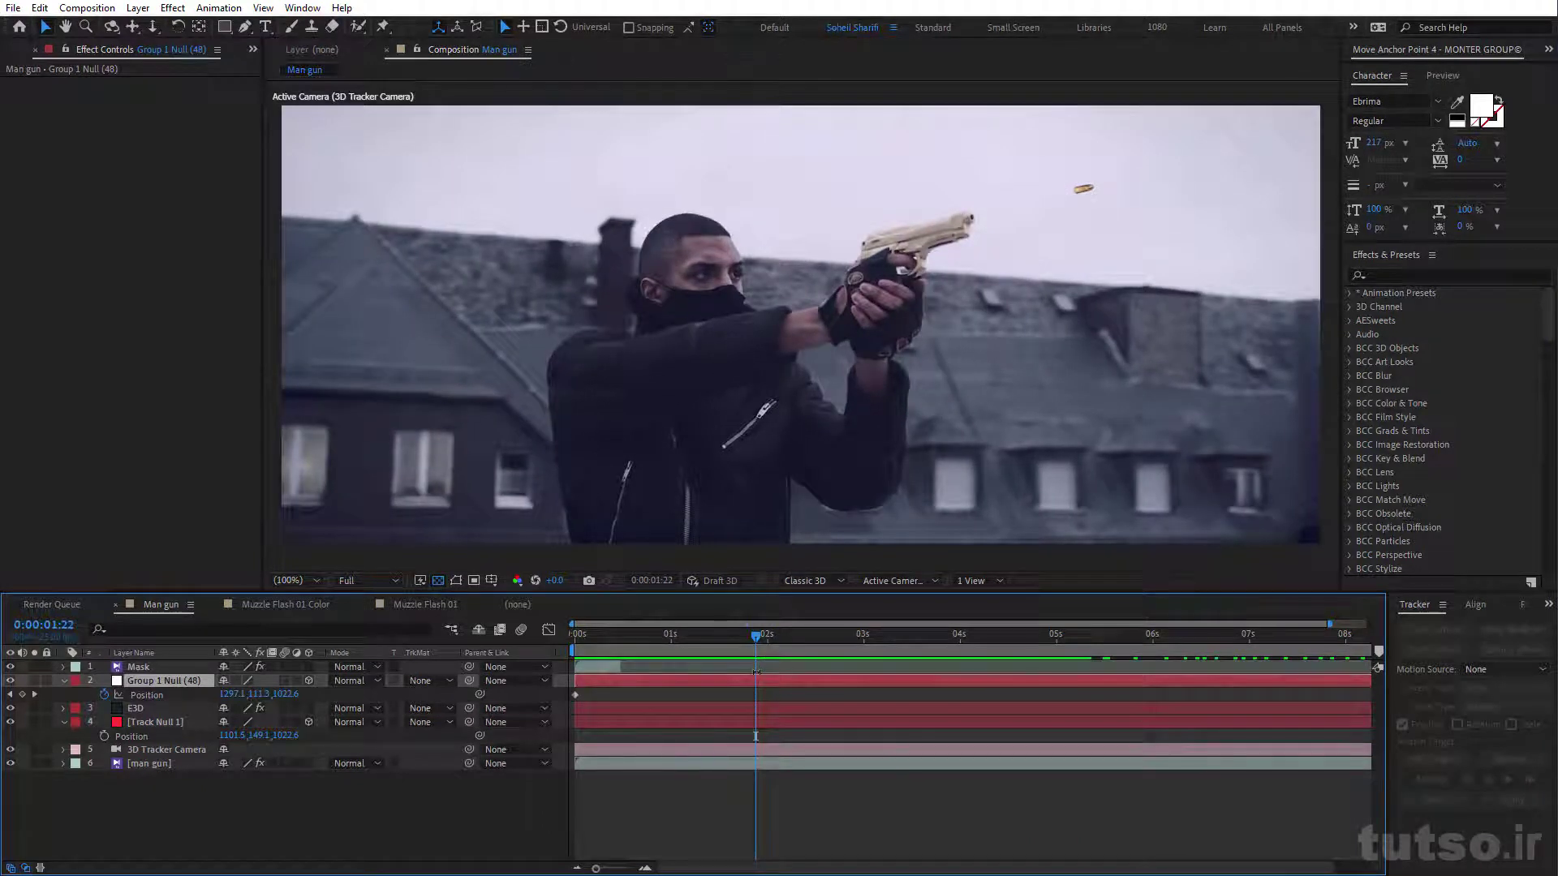
drag(753, 636, 794, 636)
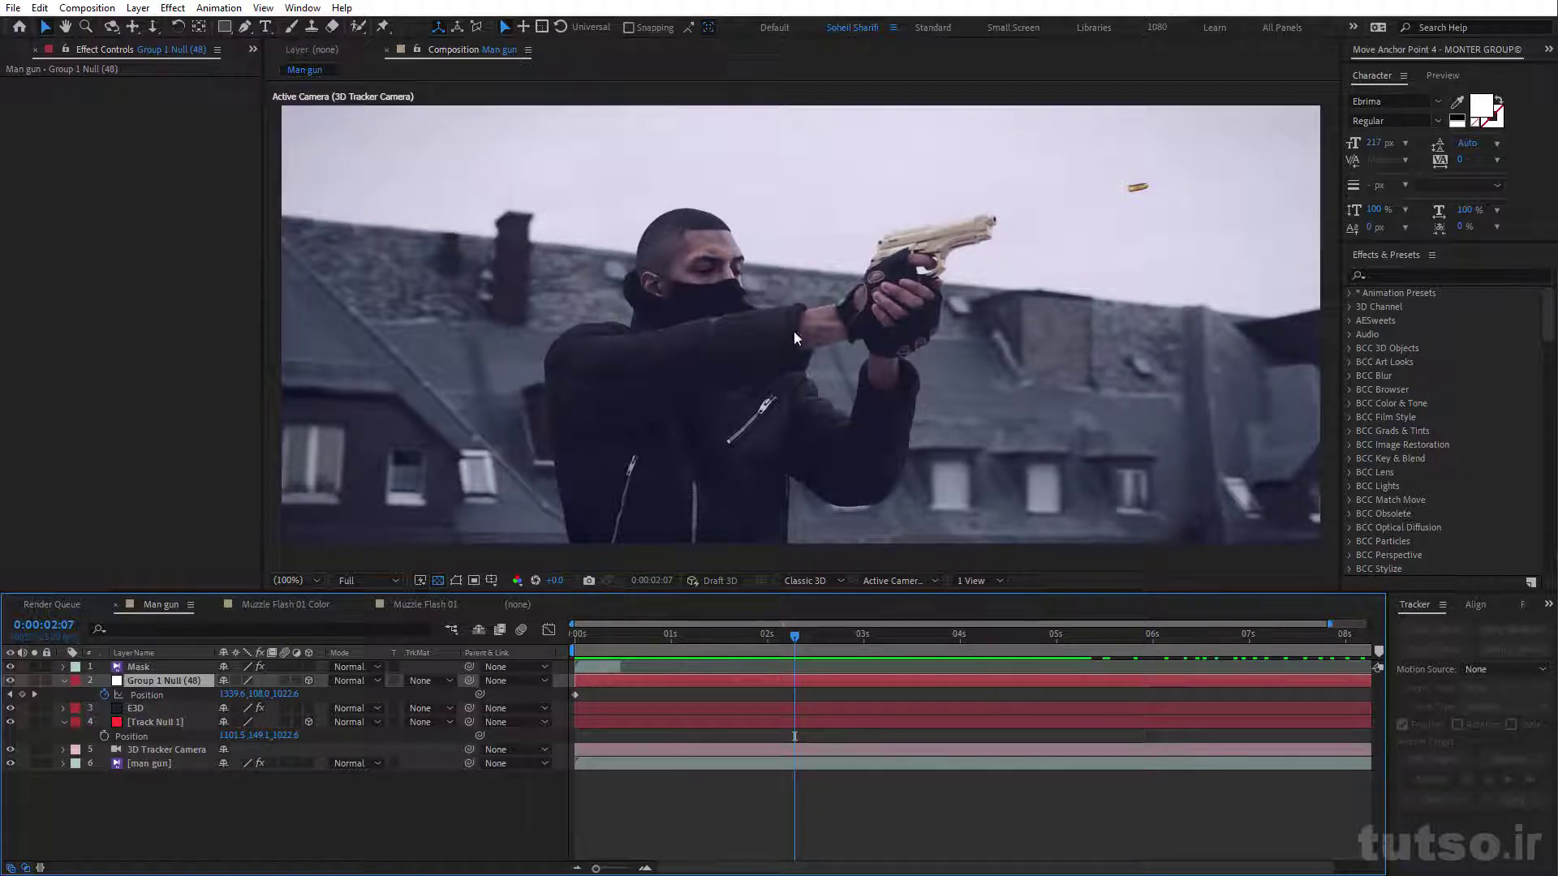
- Match the Group 1 Null position to Track Null 1 (1101.5, 126.6, 1022.6) and return to frame 1
click(149, 720)
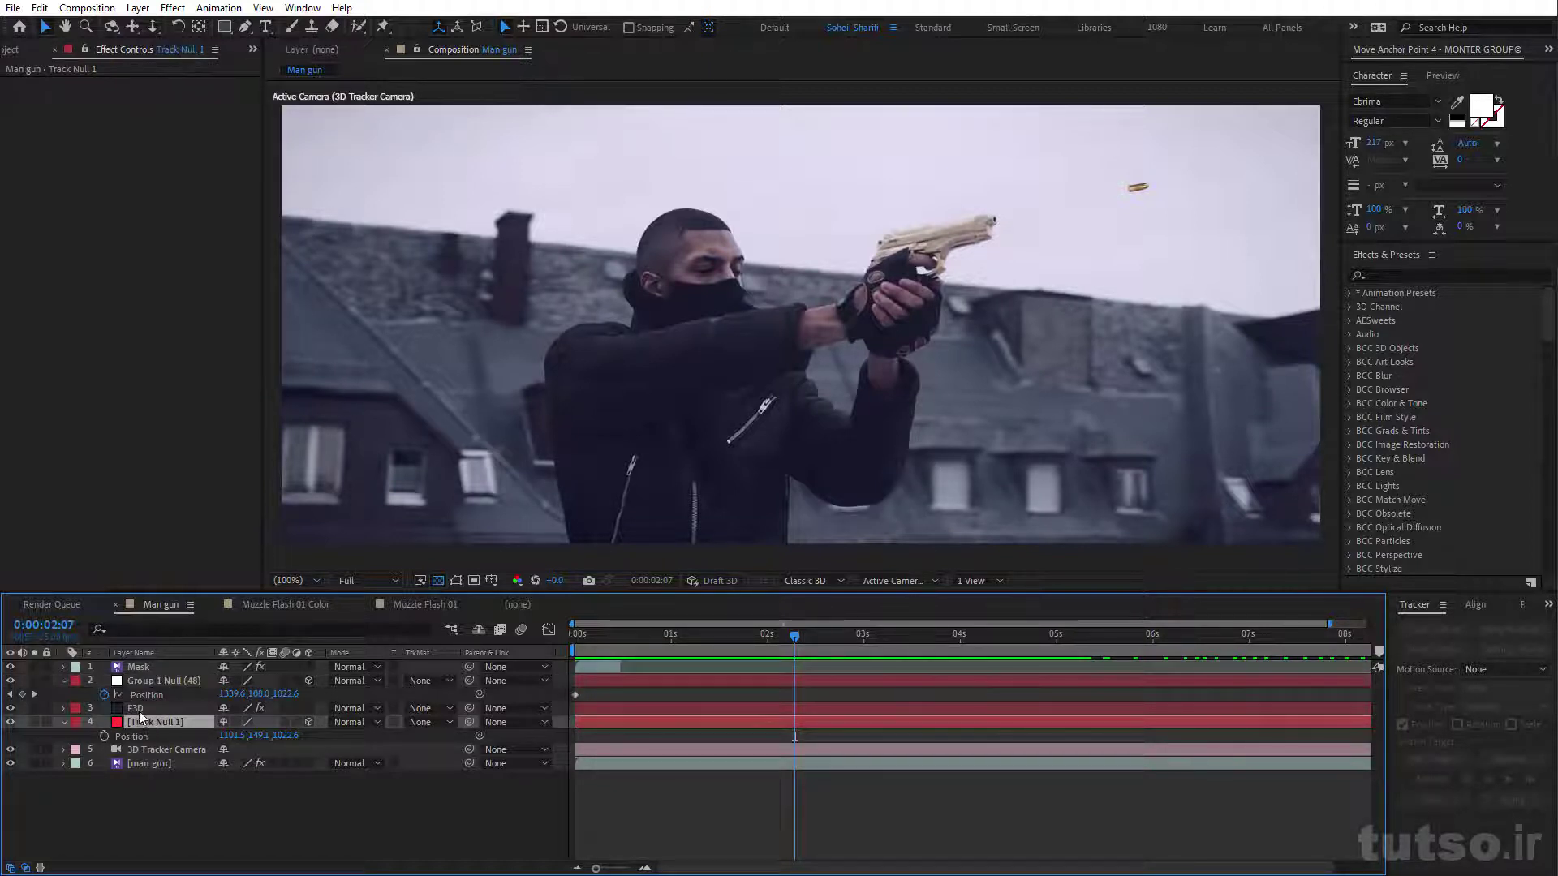
click(451, 575)
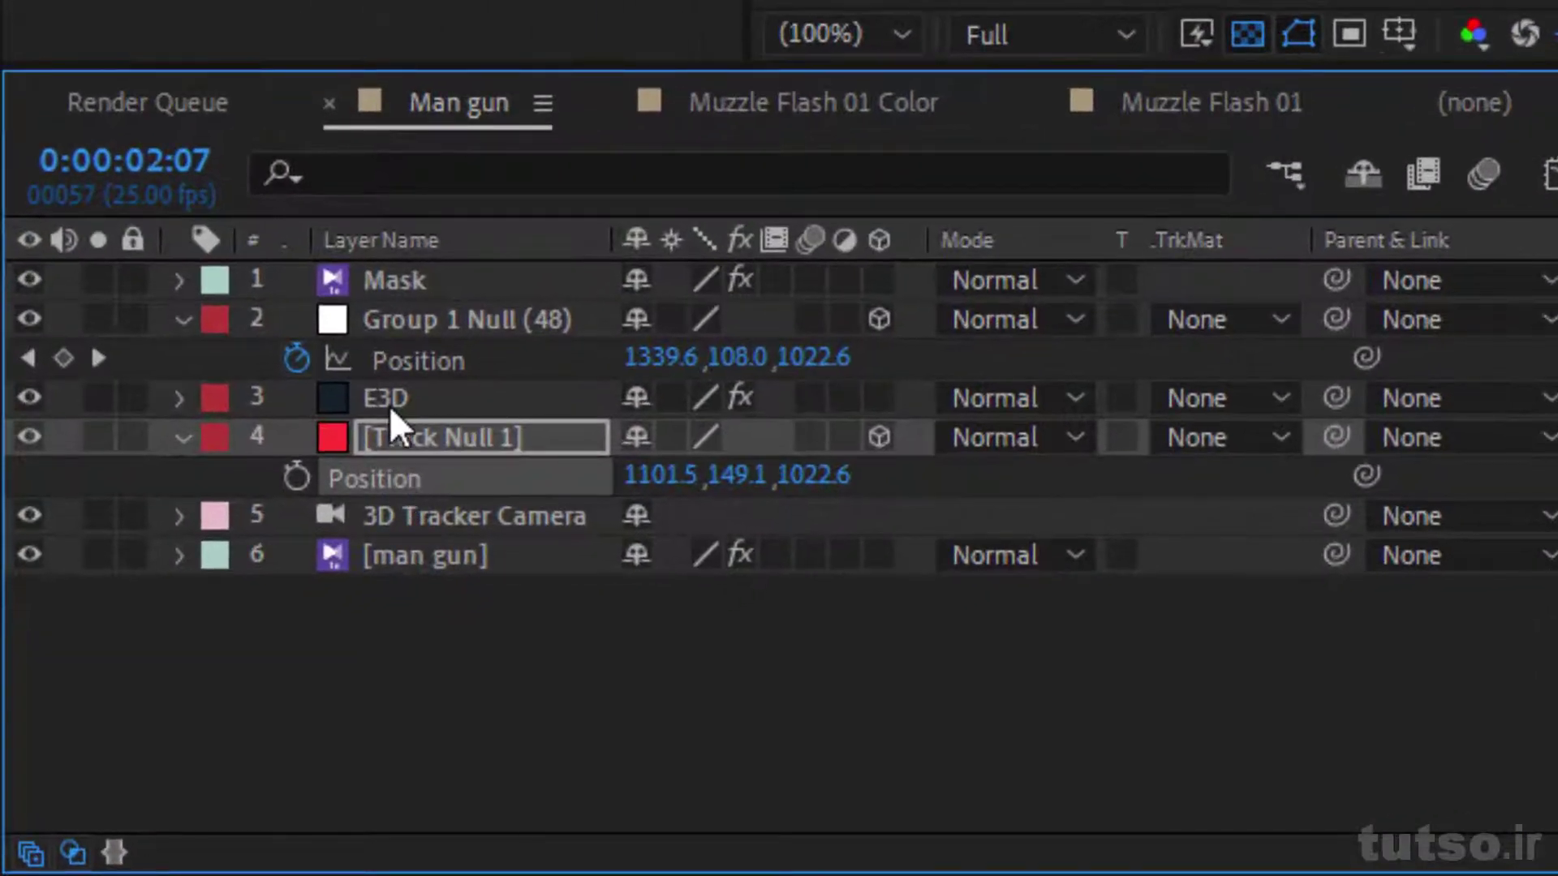
click(388, 405)
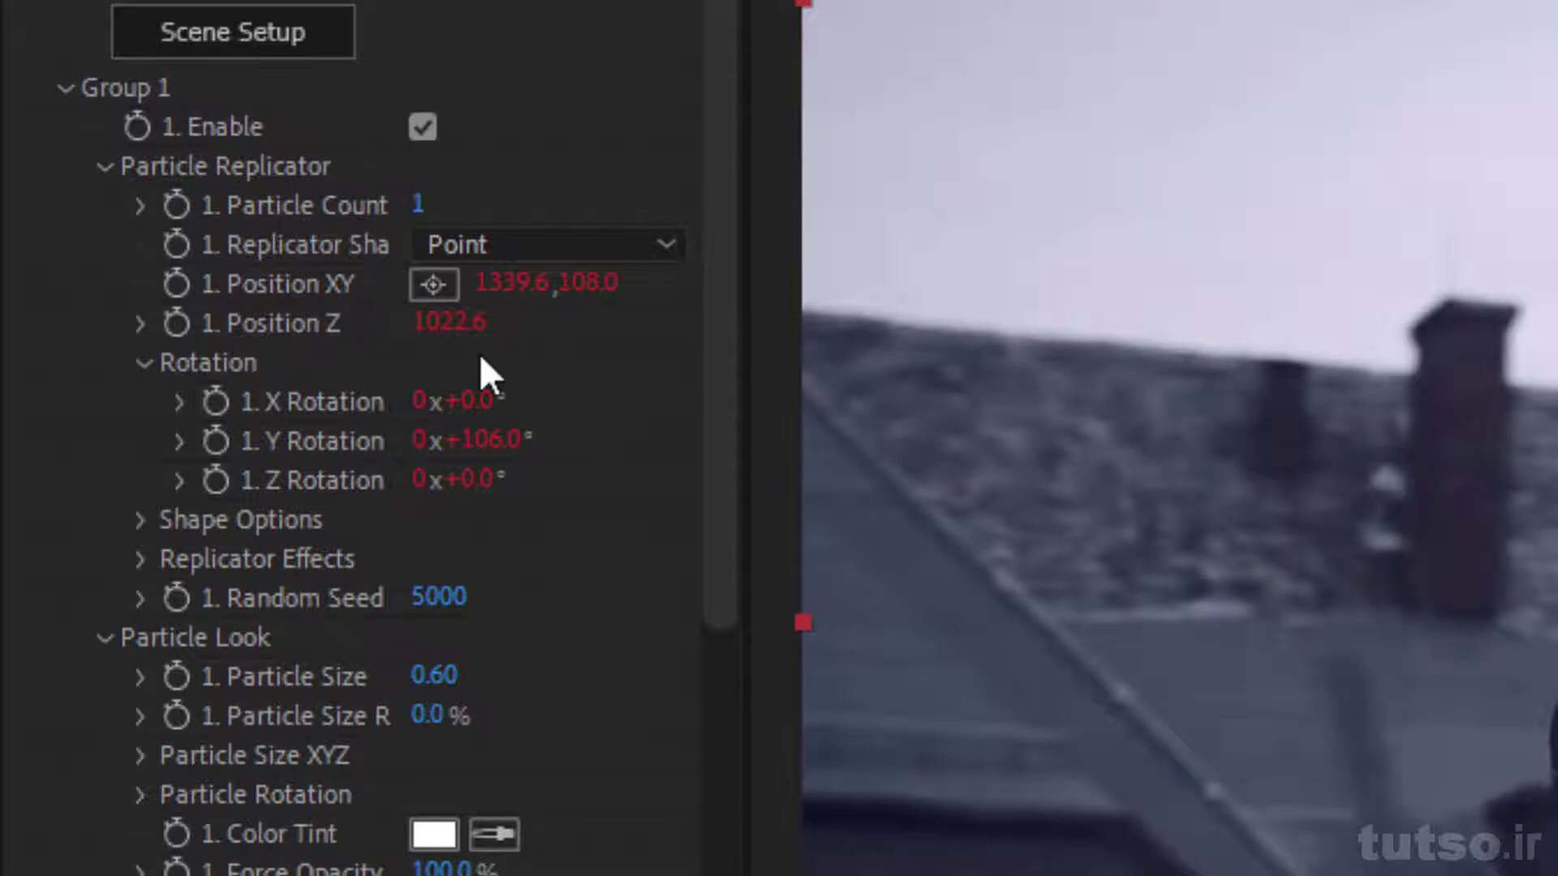
scroll(479, 353, down, 3)
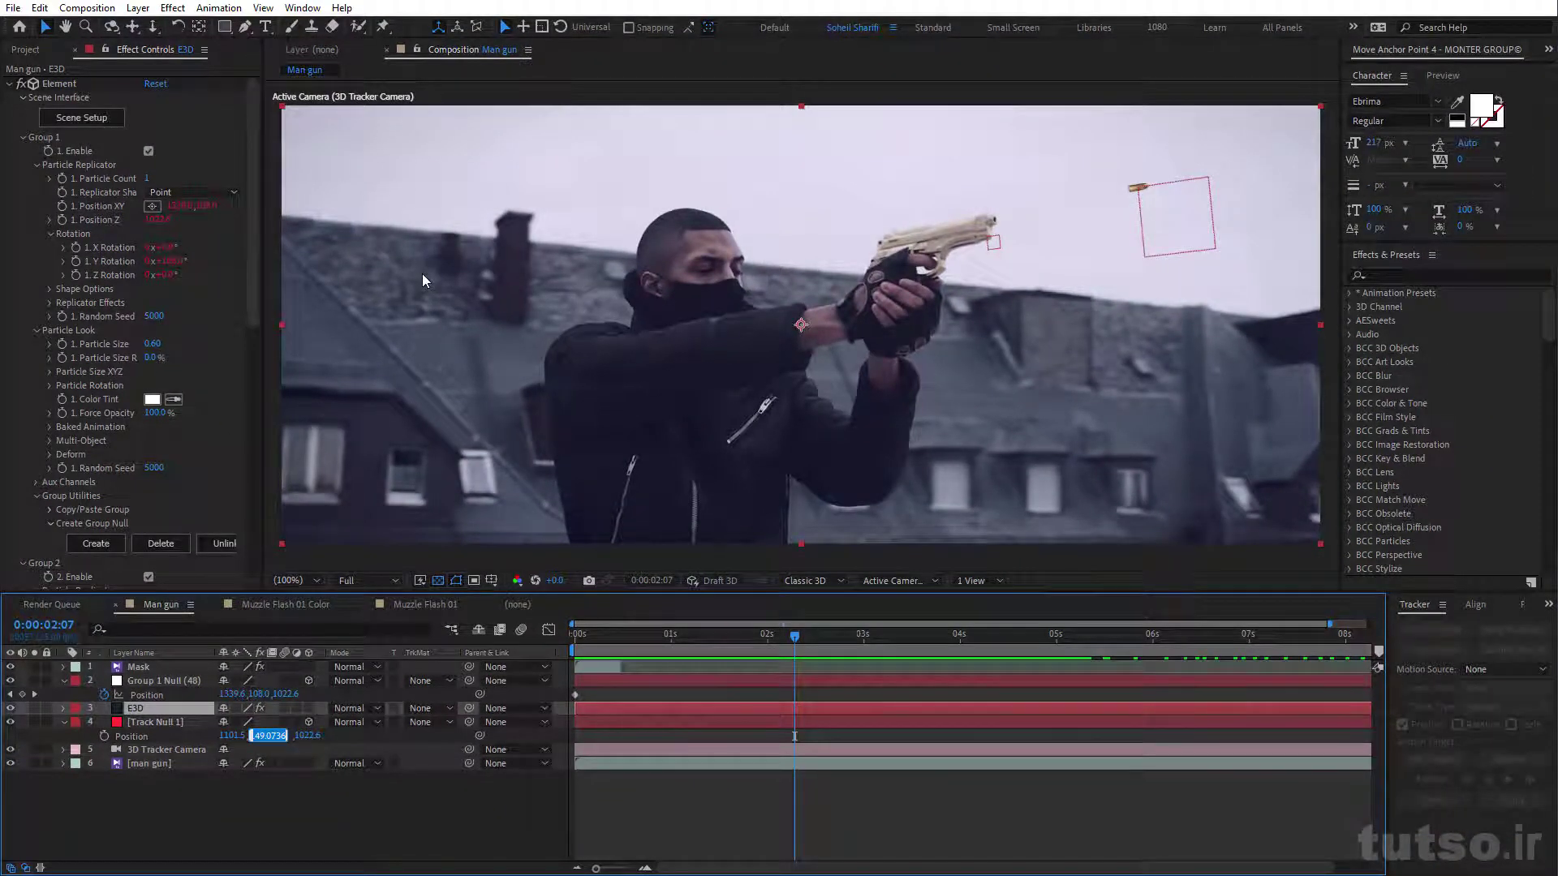
click(993, 238)
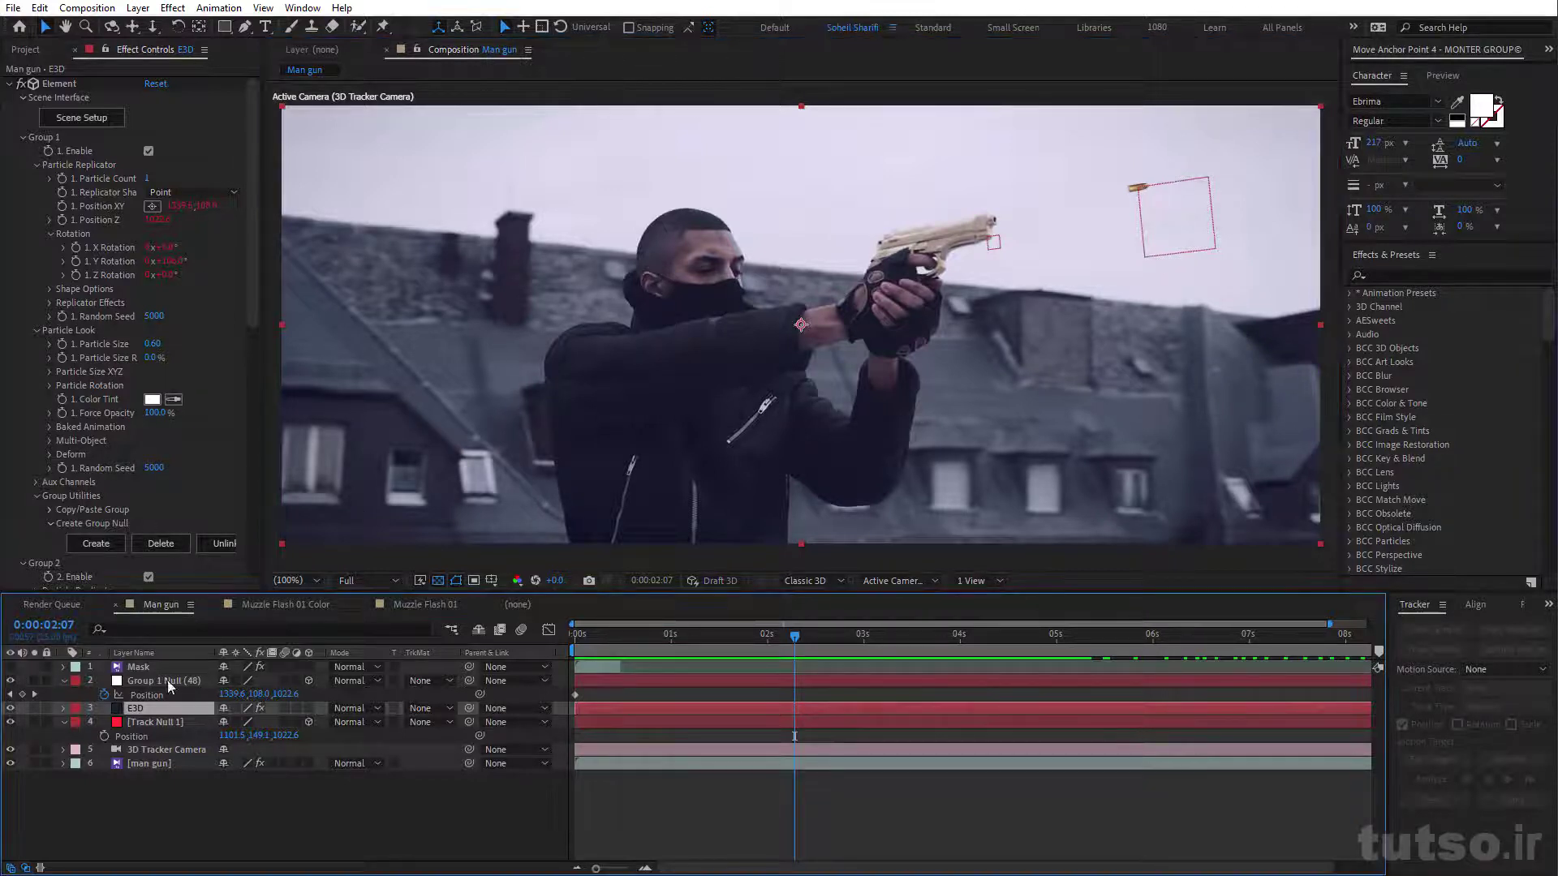
drag(621, 639, 601, 639)
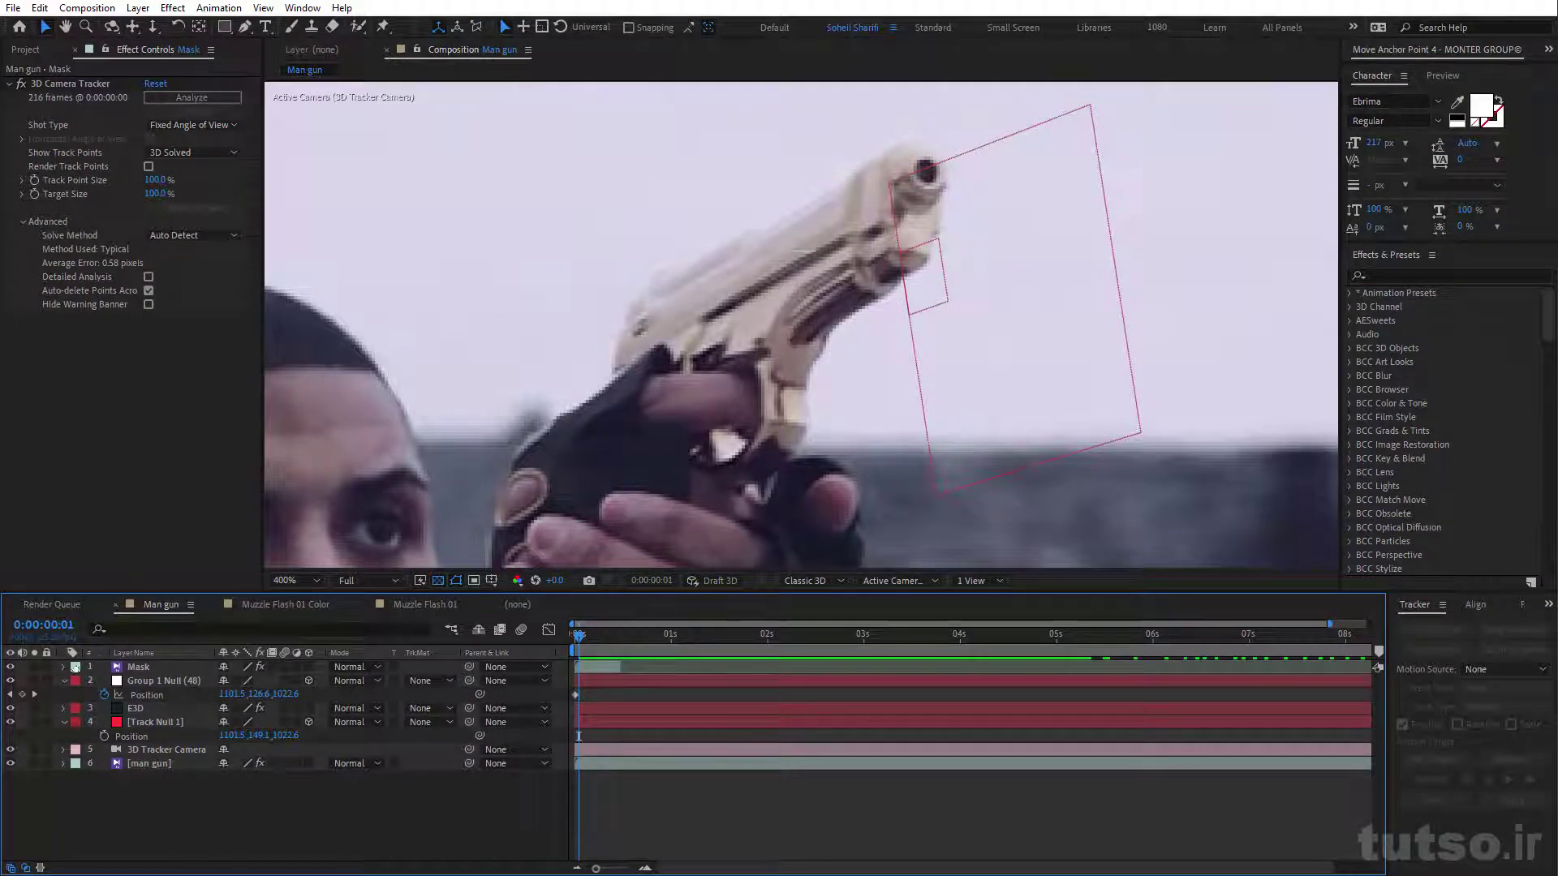
- Select the Mask layer's Mask 1 path and set up Track Mask with Position, Scale, Rotation
click(139, 667)
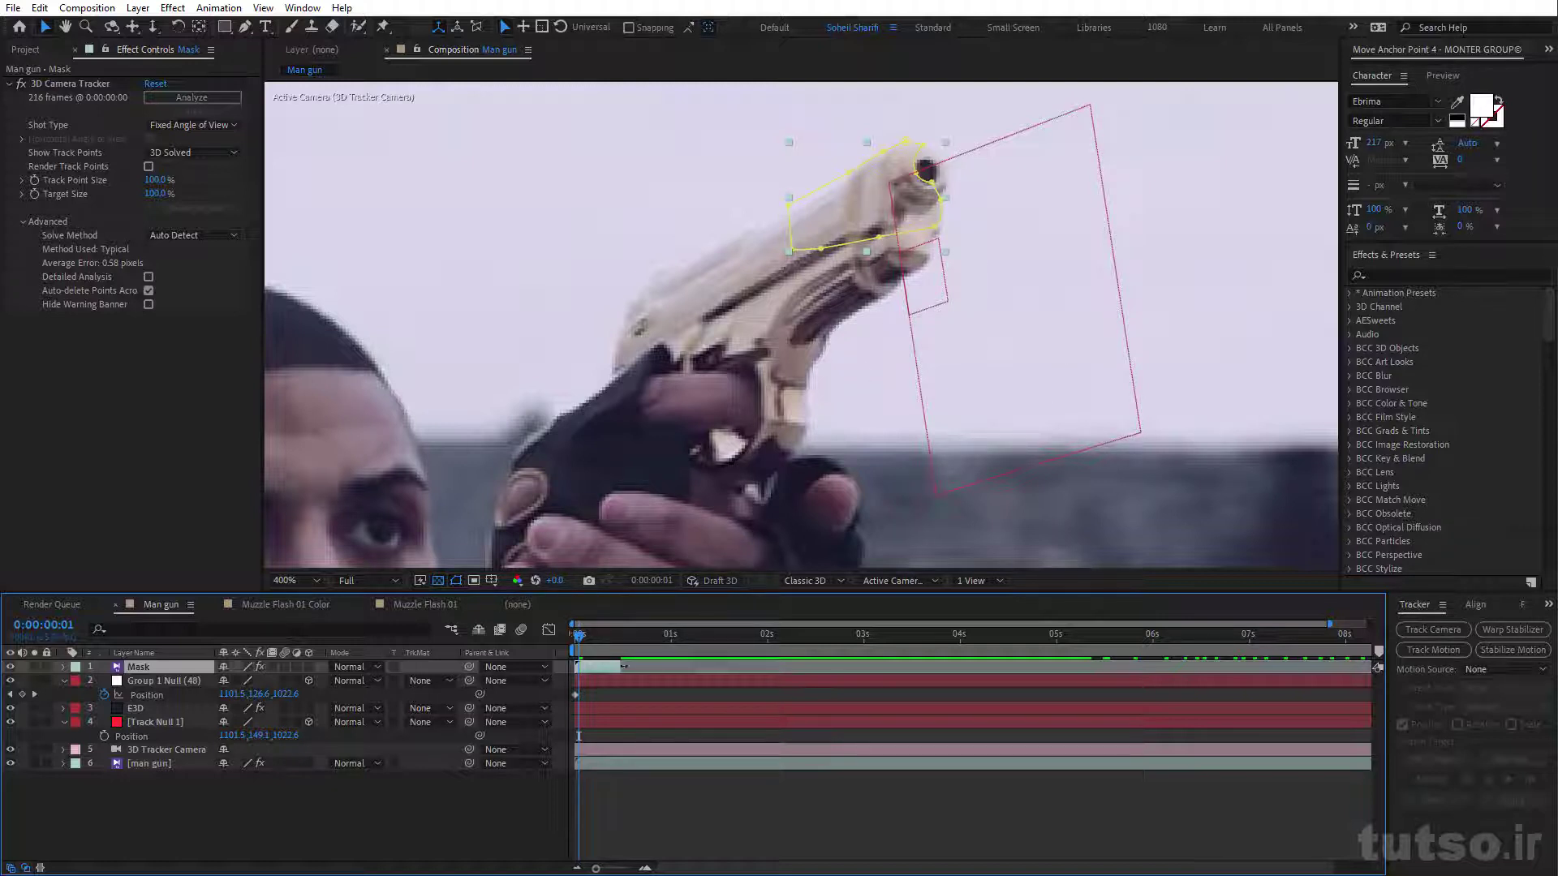
drag(585, 638, 581, 633)
key(m)
key(m)
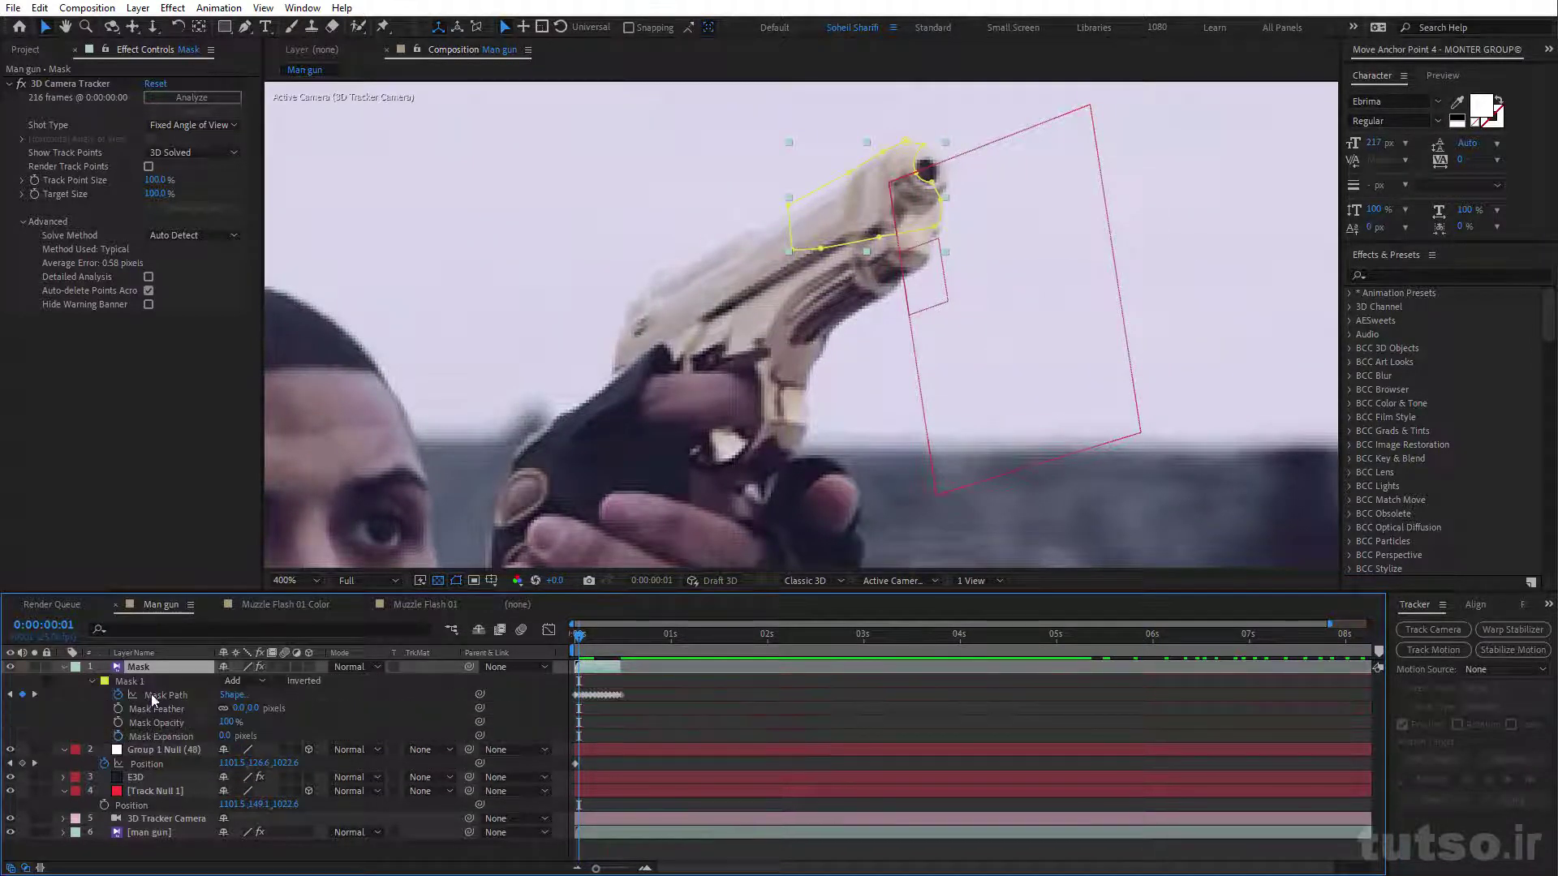
click(151, 693)
click(1448, 650)
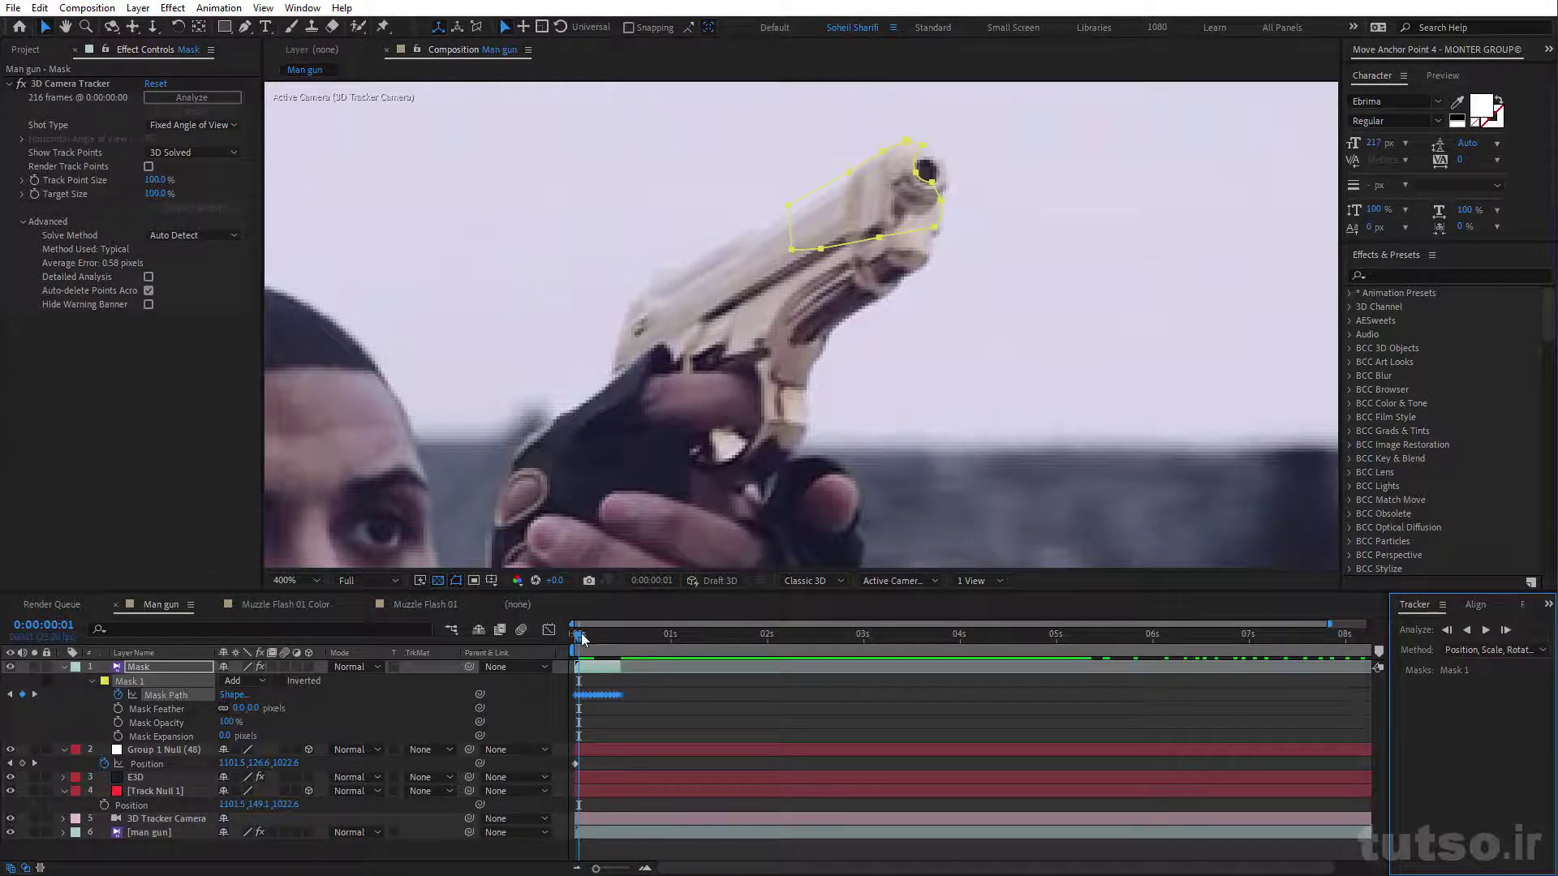
drag(582, 639, 581, 640)
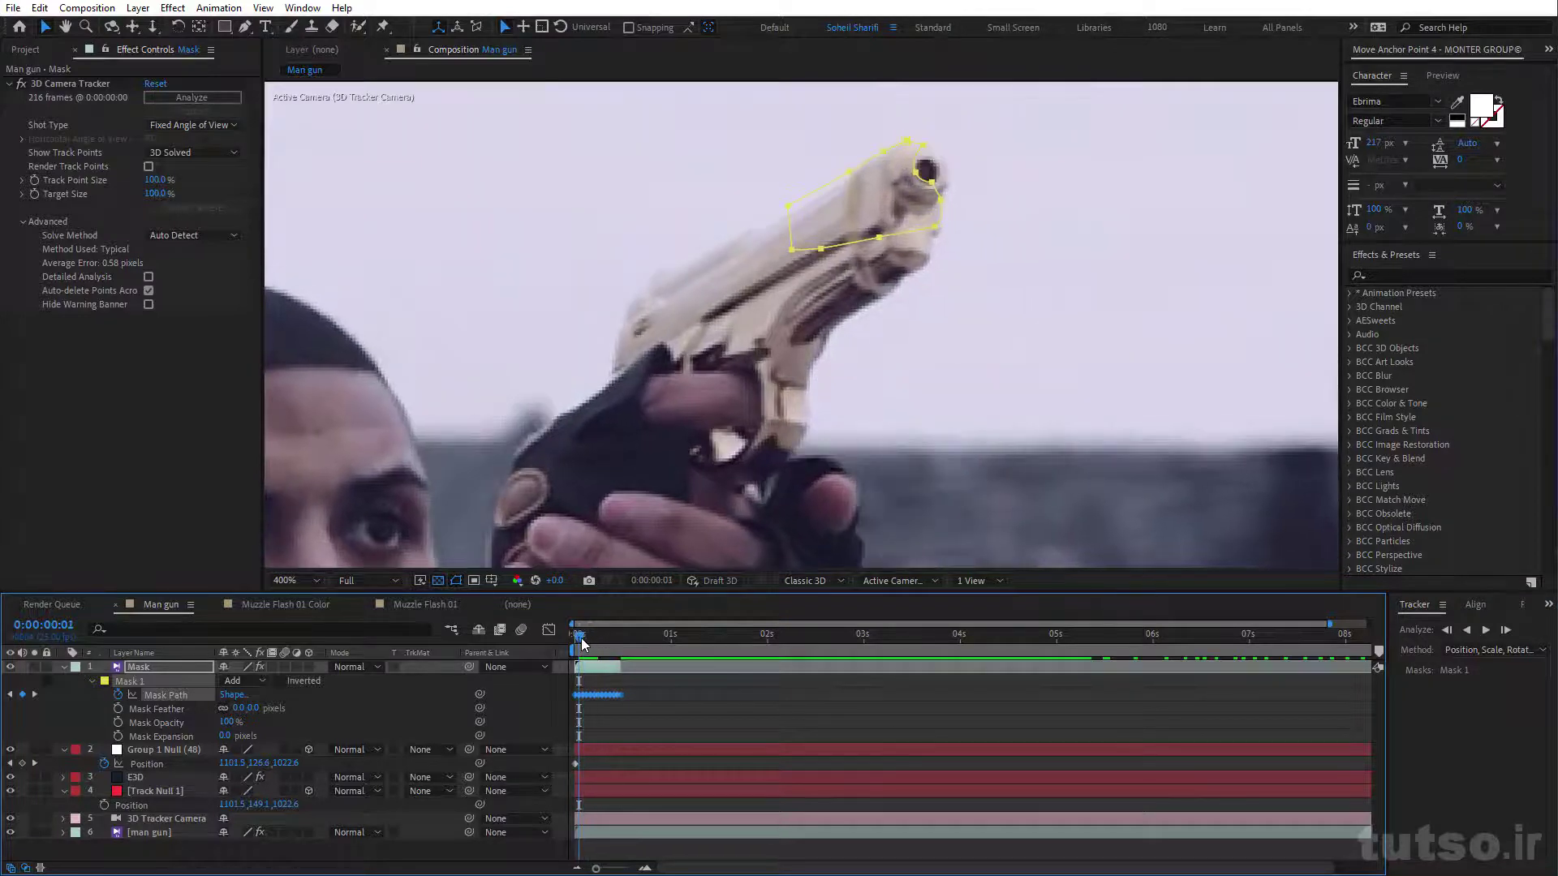
drag(581, 641, 616, 635)
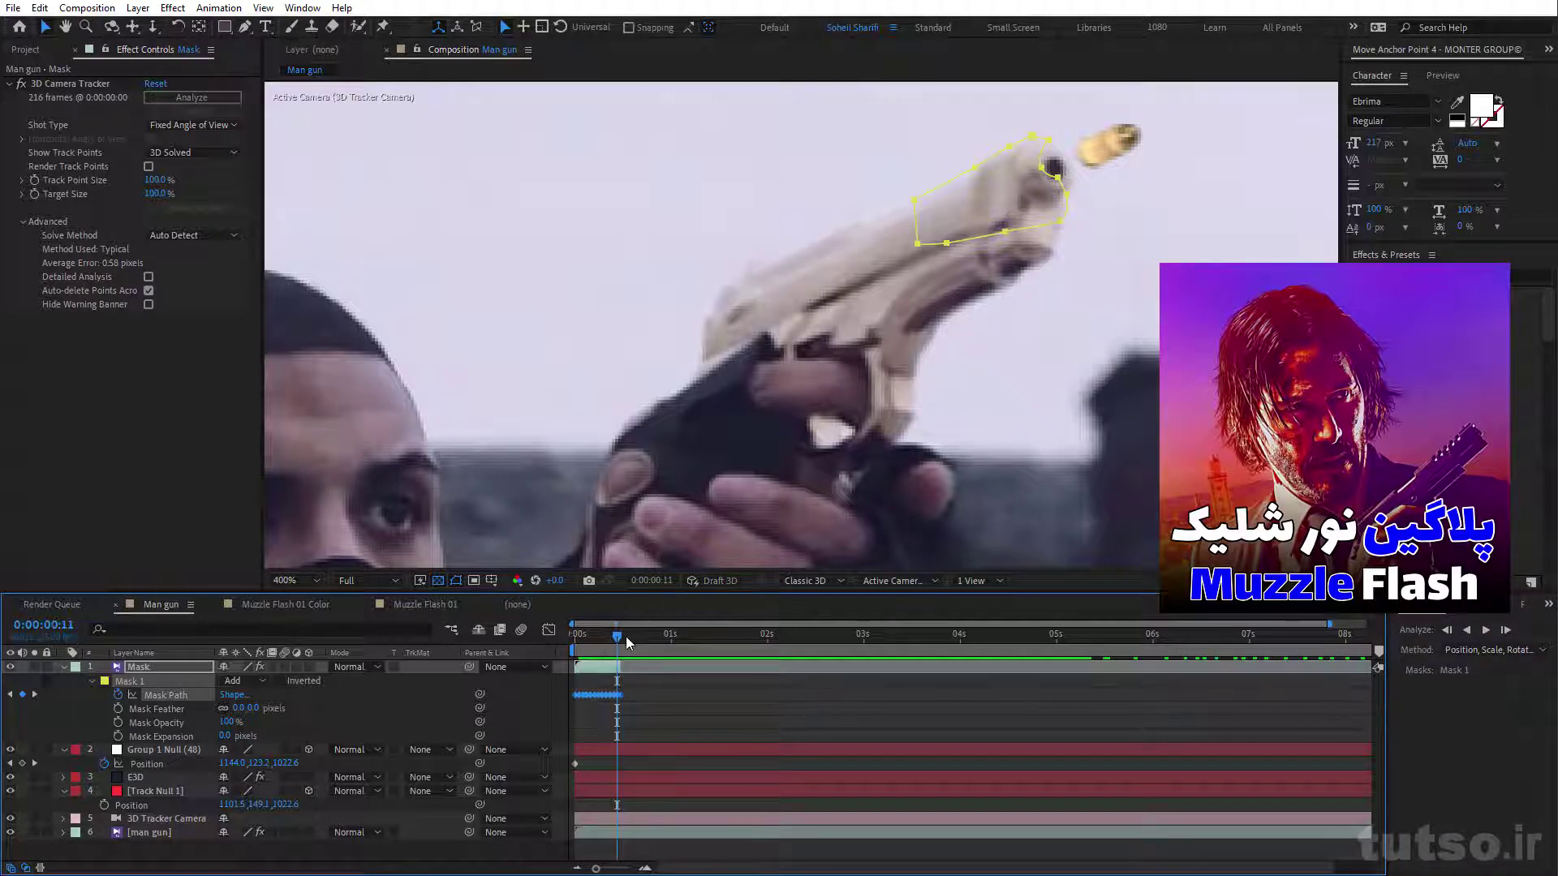
drag(625, 636, 647, 636)
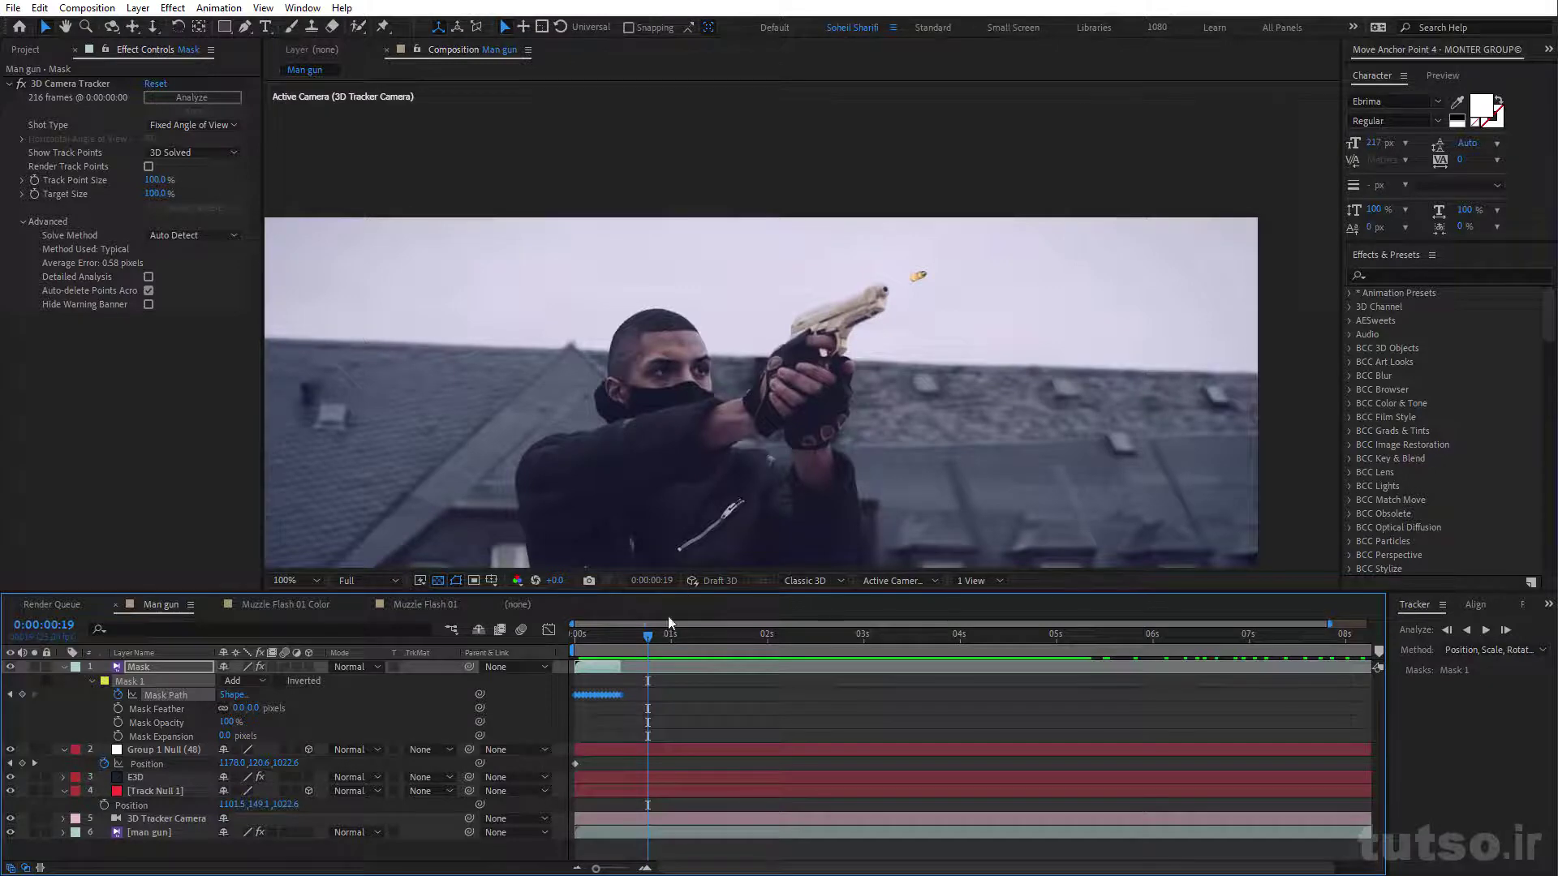
key(space)
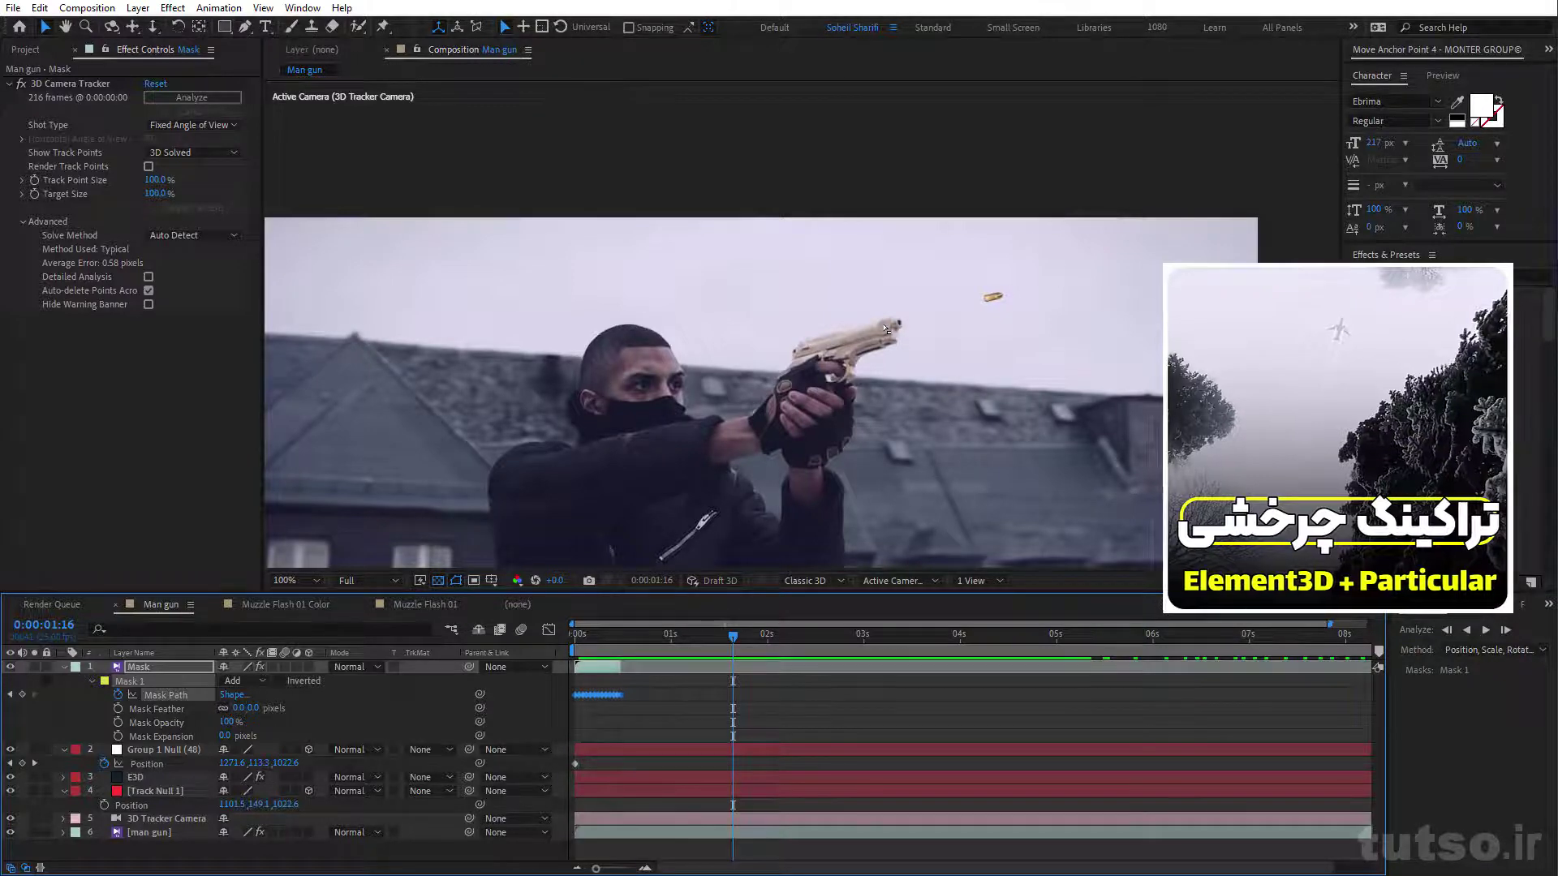
drag(735, 647, 856, 641)
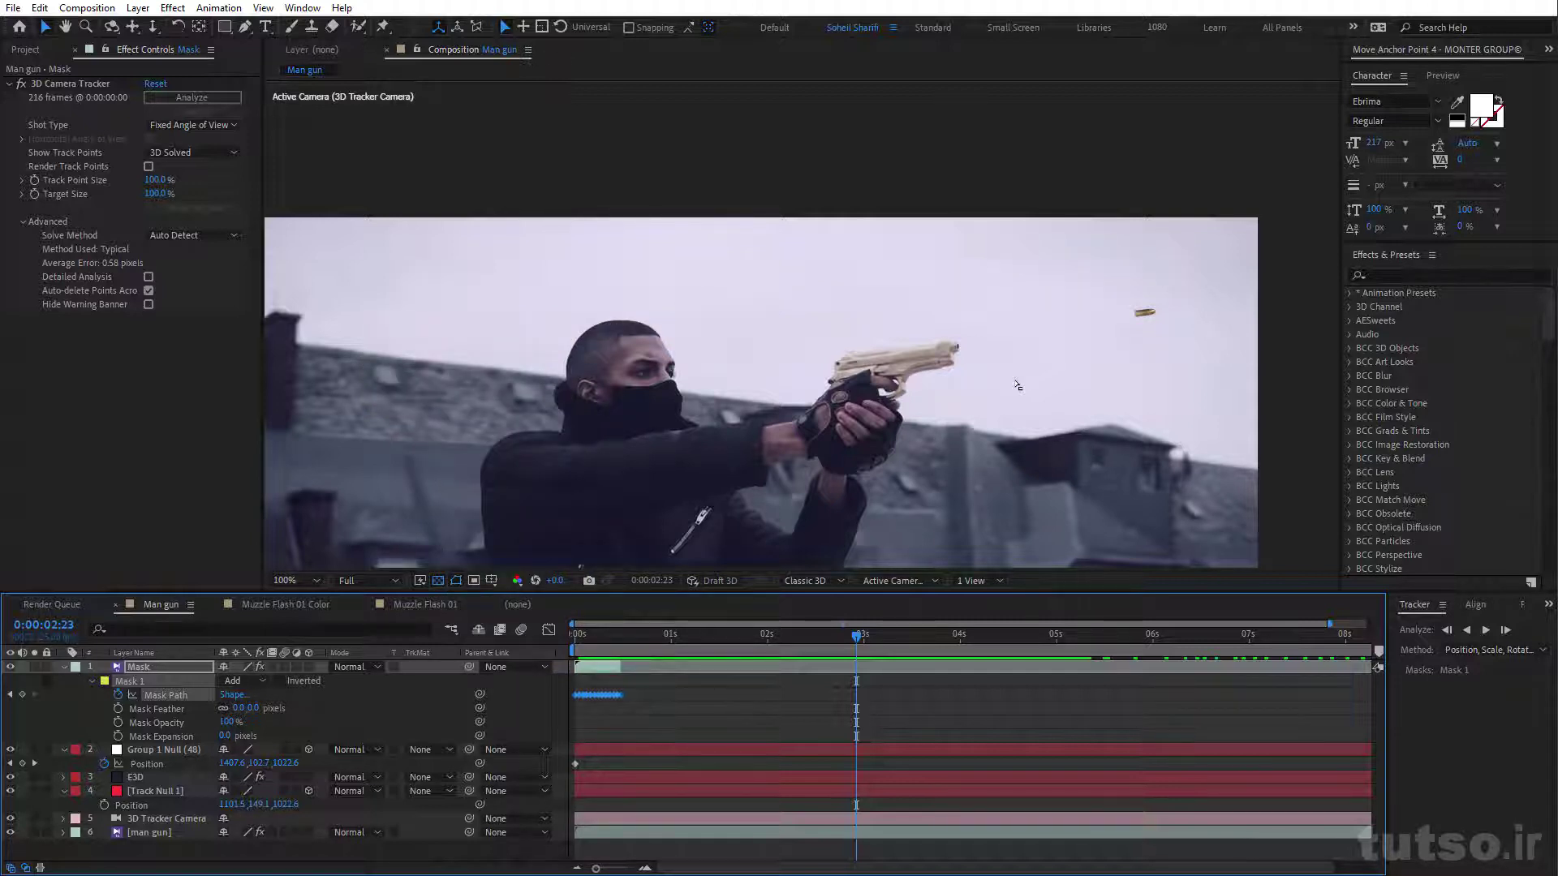
drag(858, 635, 951, 634)
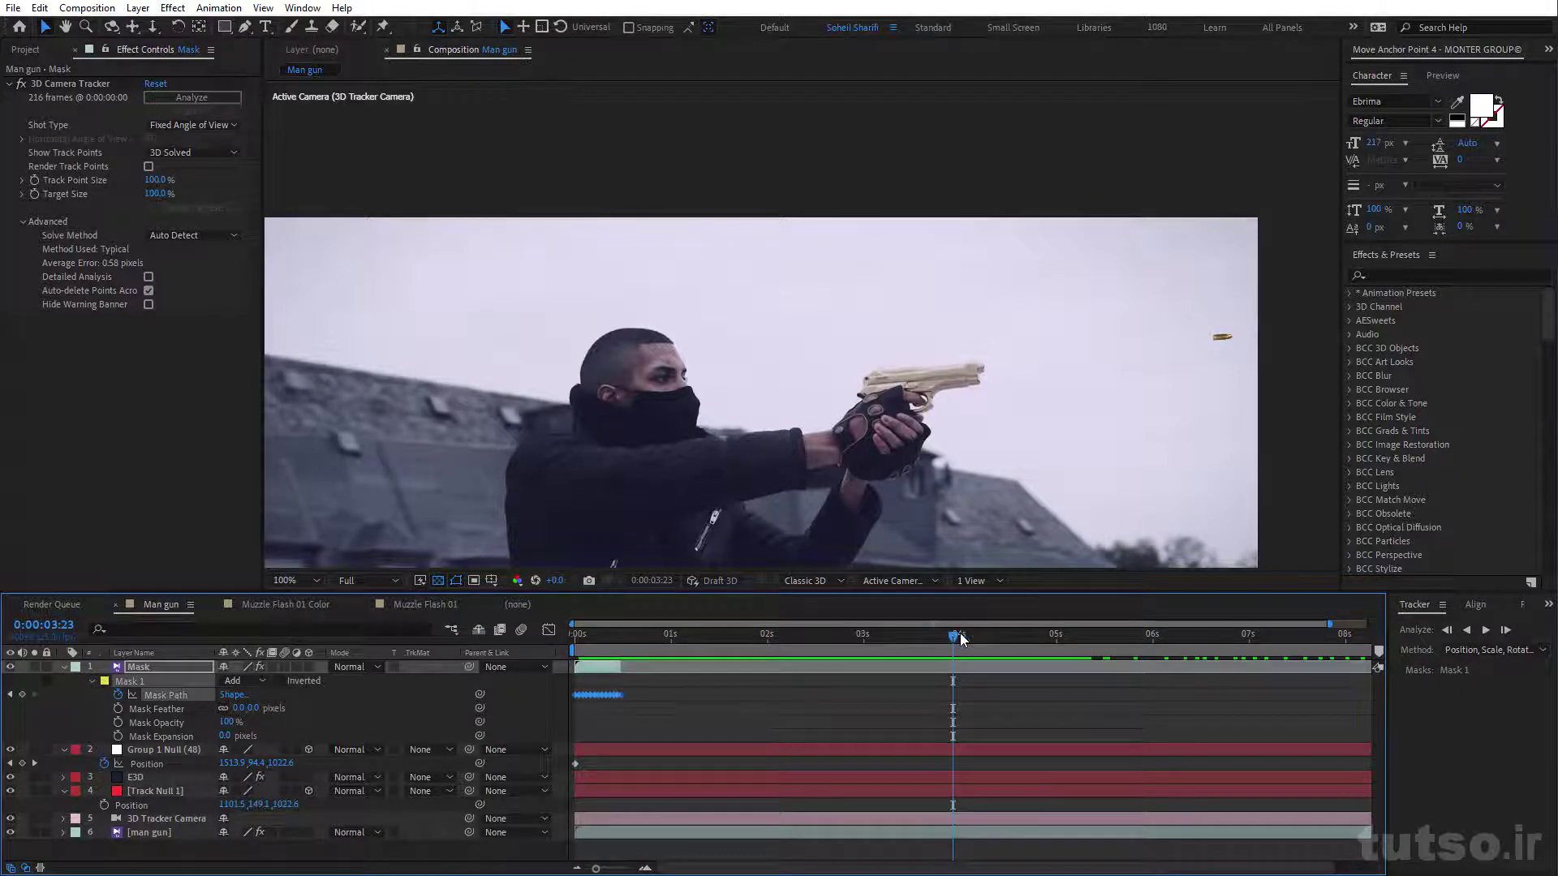
drag(954, 638, 867, 641)
- Keyframe the Group 1 Null's position at 0:00:01:20, settling X at 1288.6
click(146, 751)
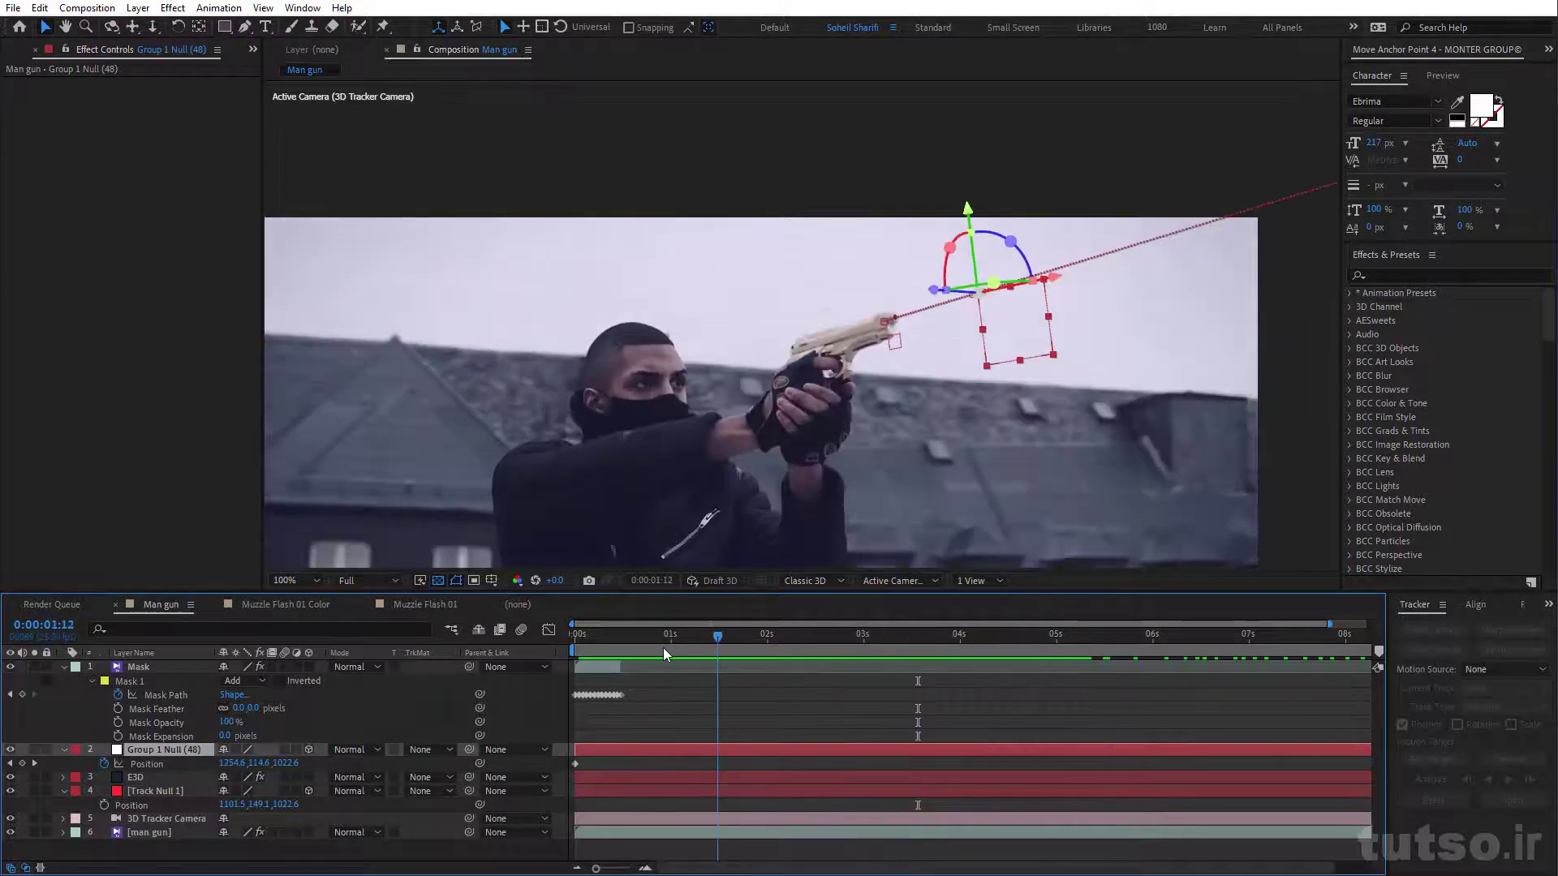
drag(978, 654, 748, 659)
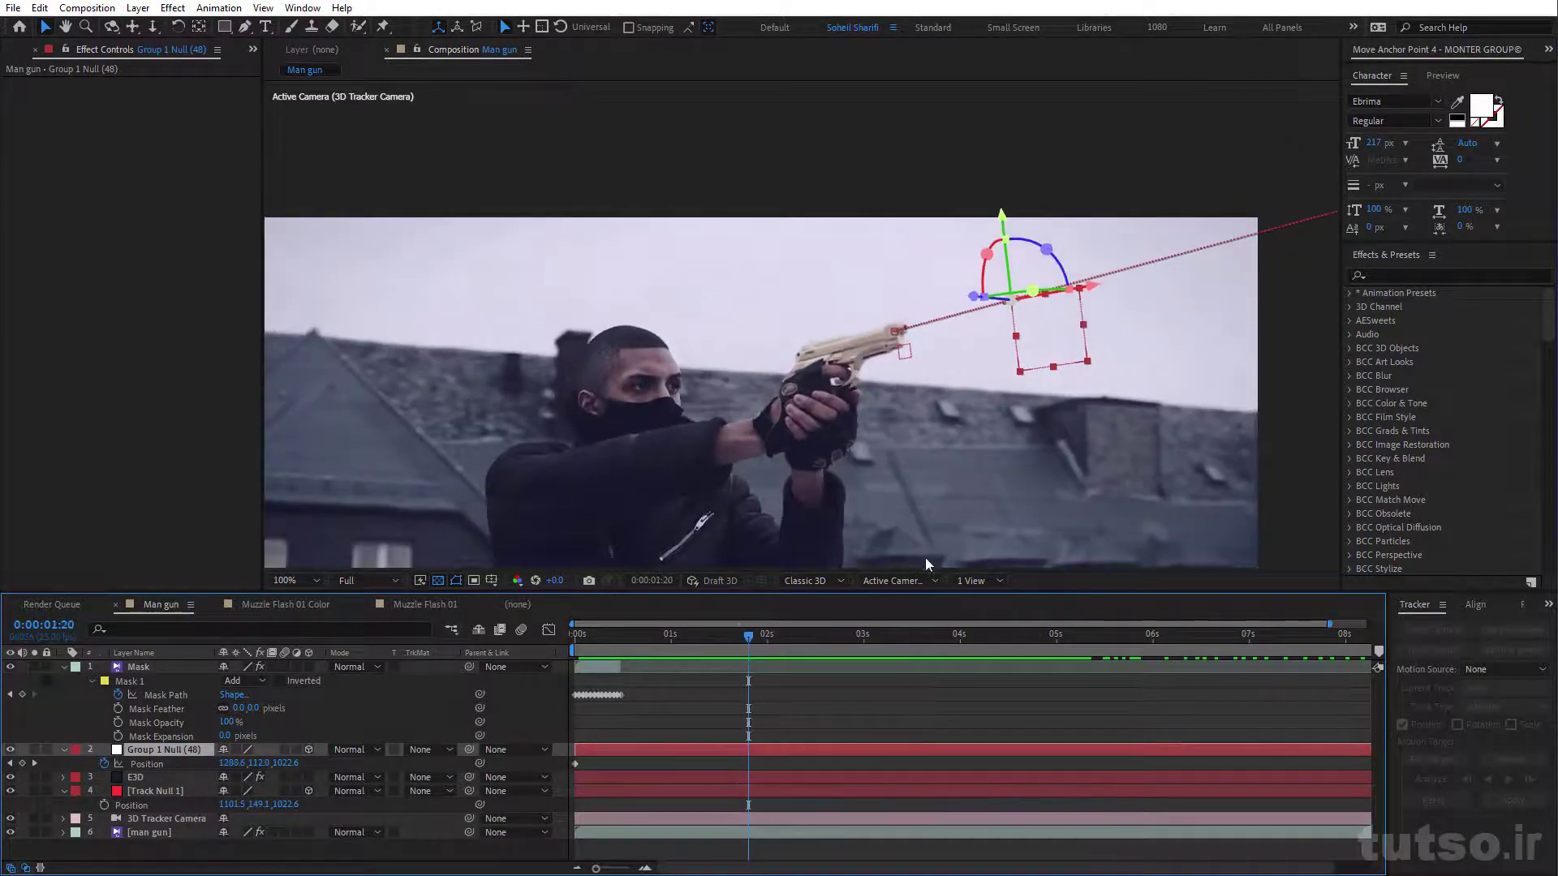
key(ctrl+shift+h)
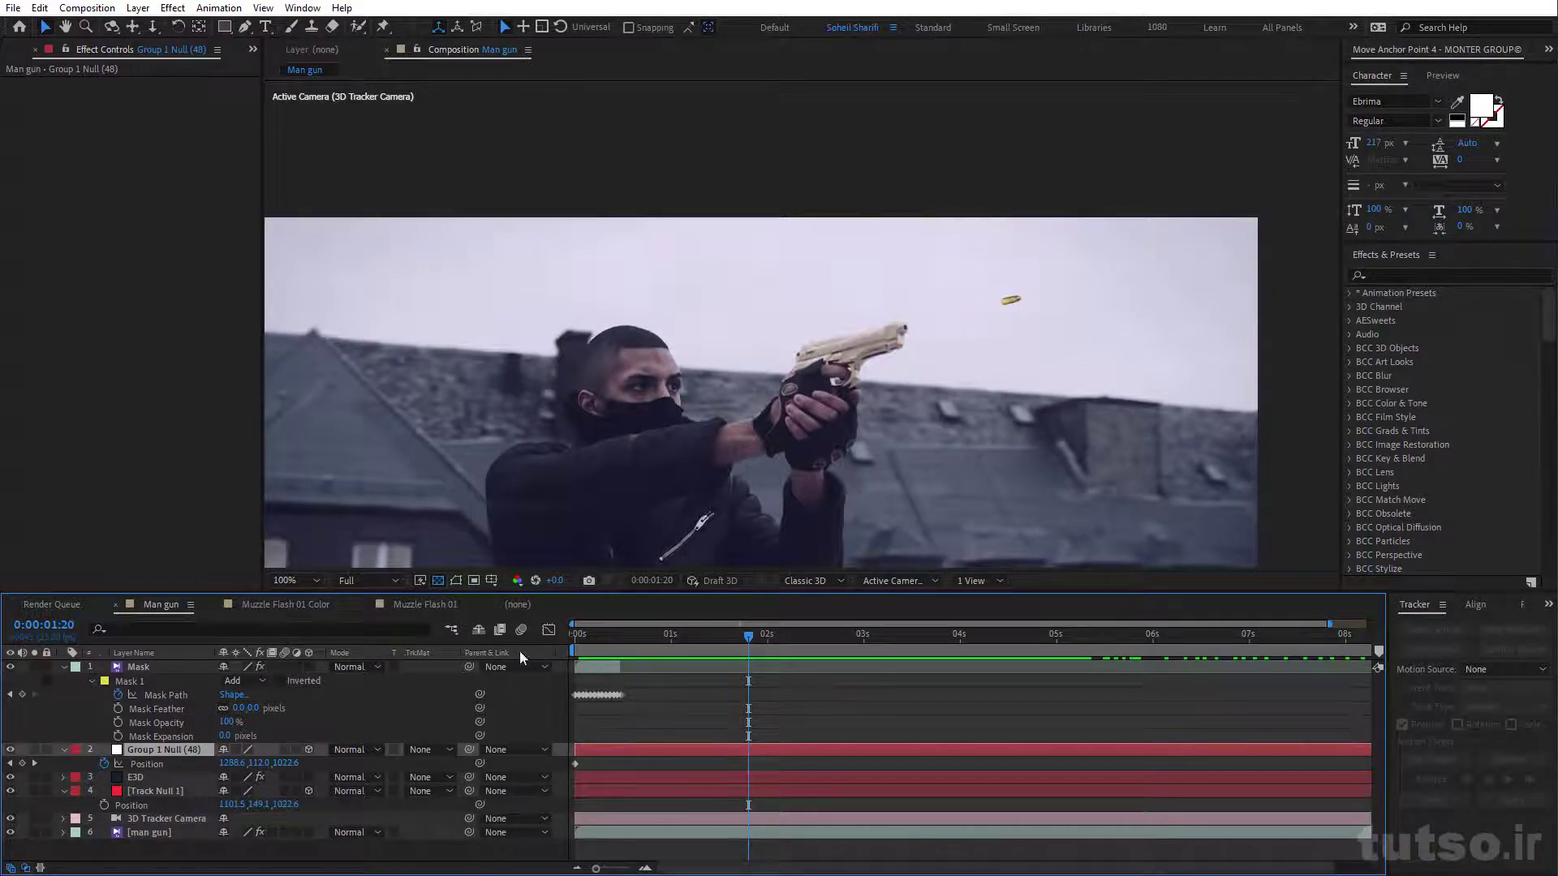
drag(237, 768, 162, 767)
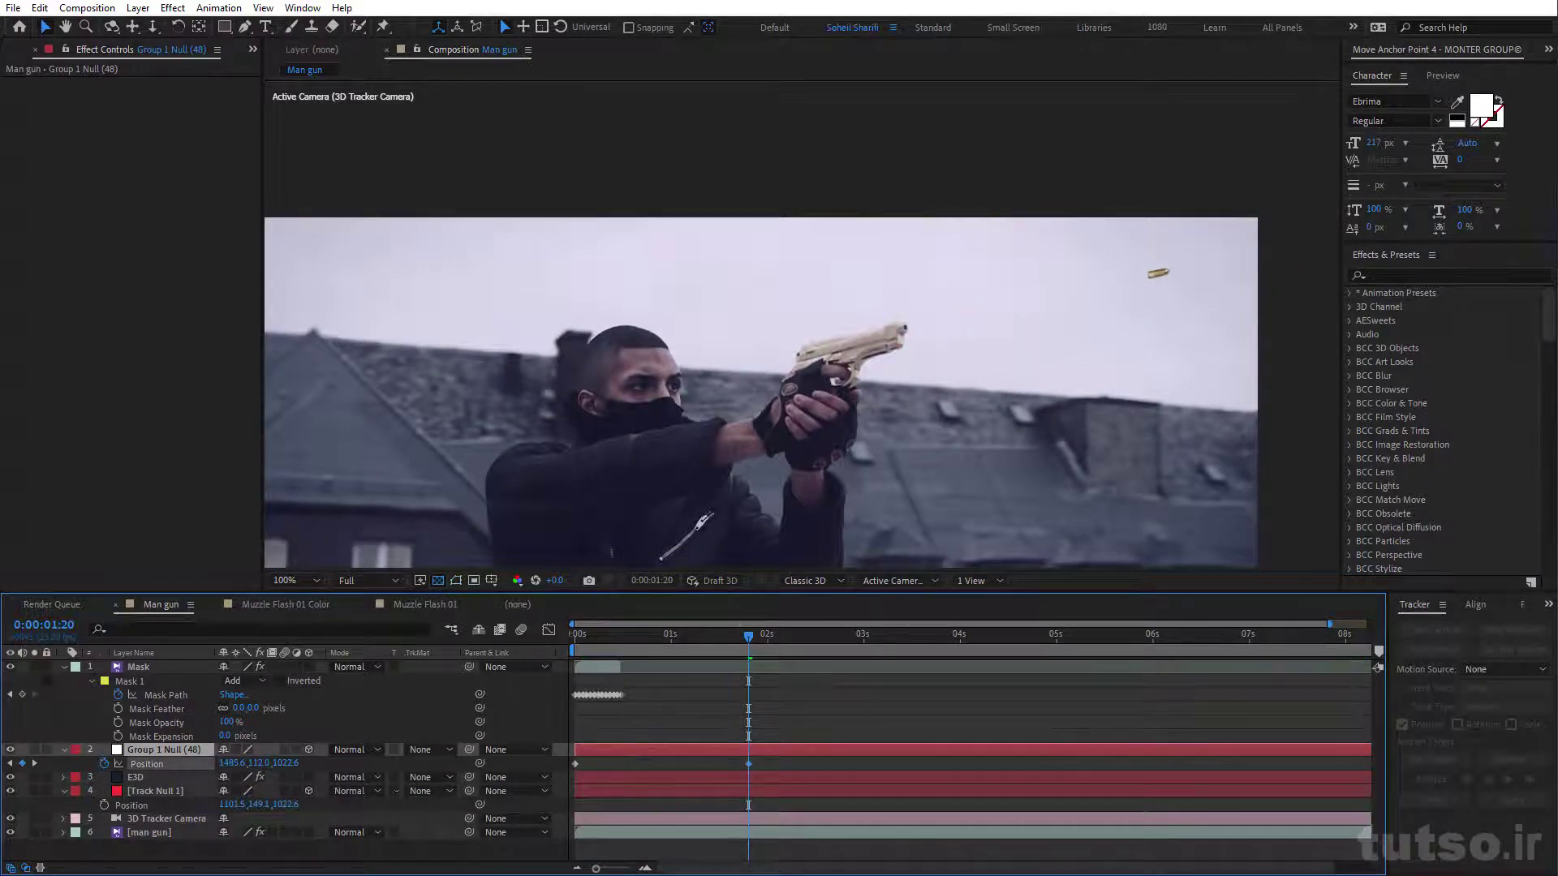
drag(231, 763, 382, 762)
drag(230, 763, 162, 772)
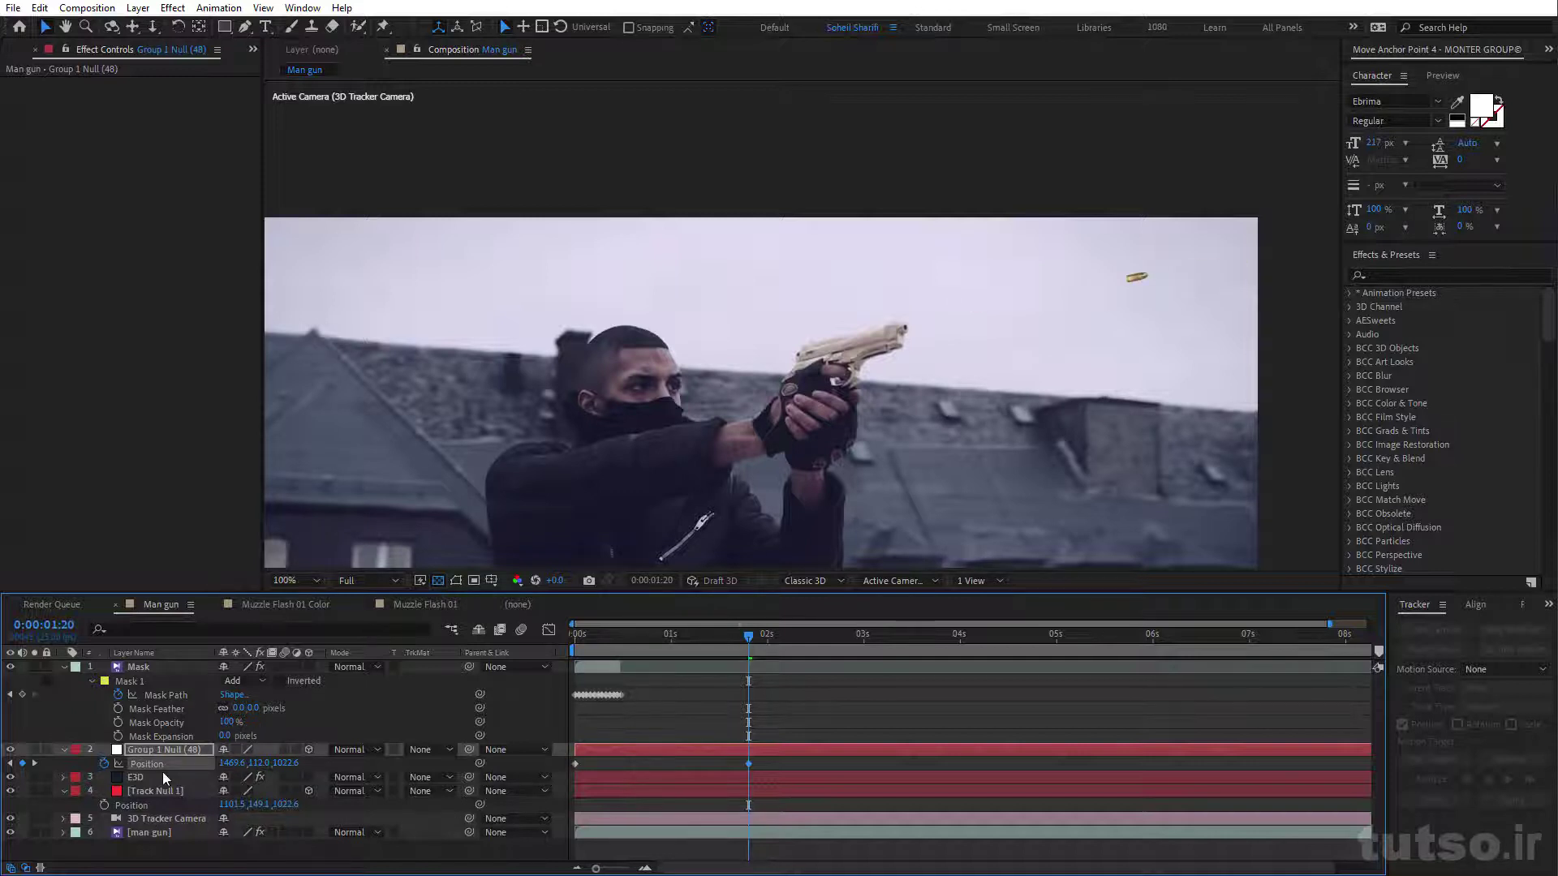
click(140, 777)
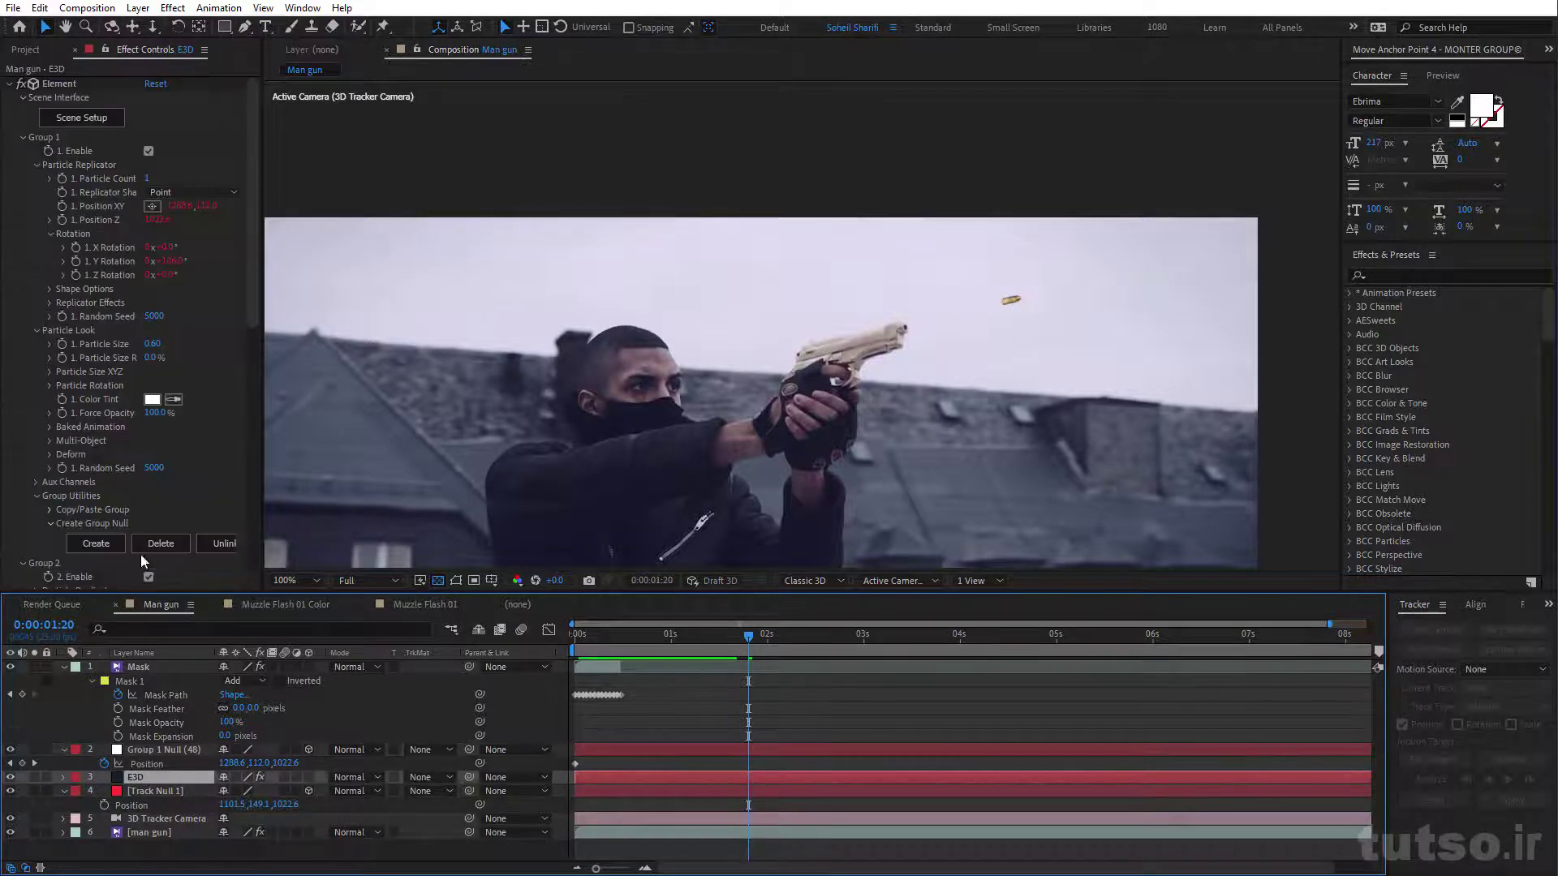
- Compare E3D's render motion blur off and on, leaving it On with 6 samples and 180 shutter angle
click(23, 97)
click(23, 112)
click(26, 154)
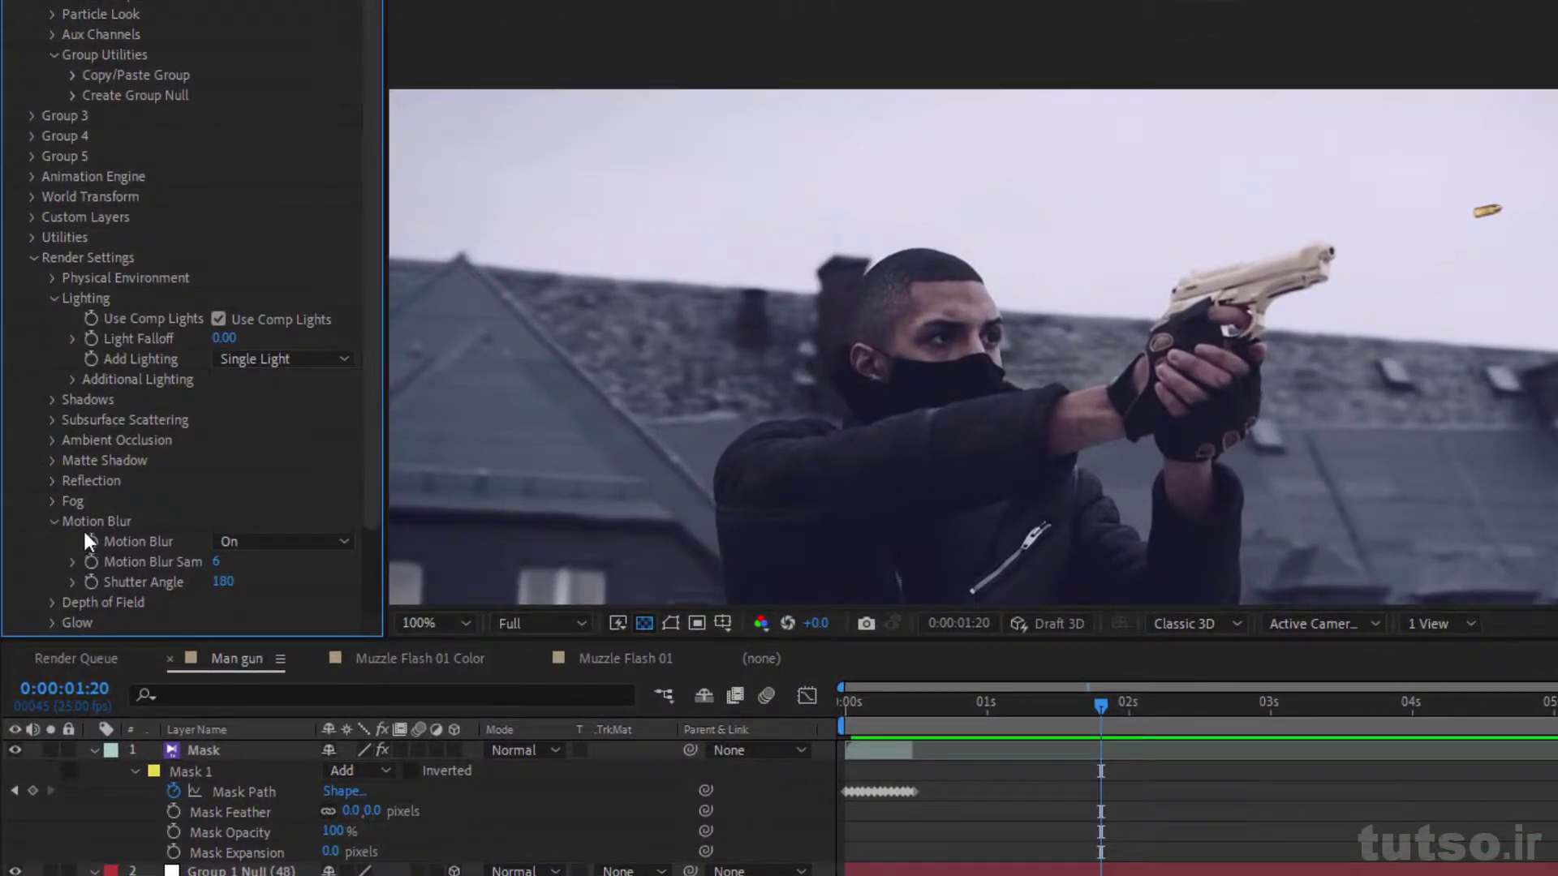
click(251, 543)
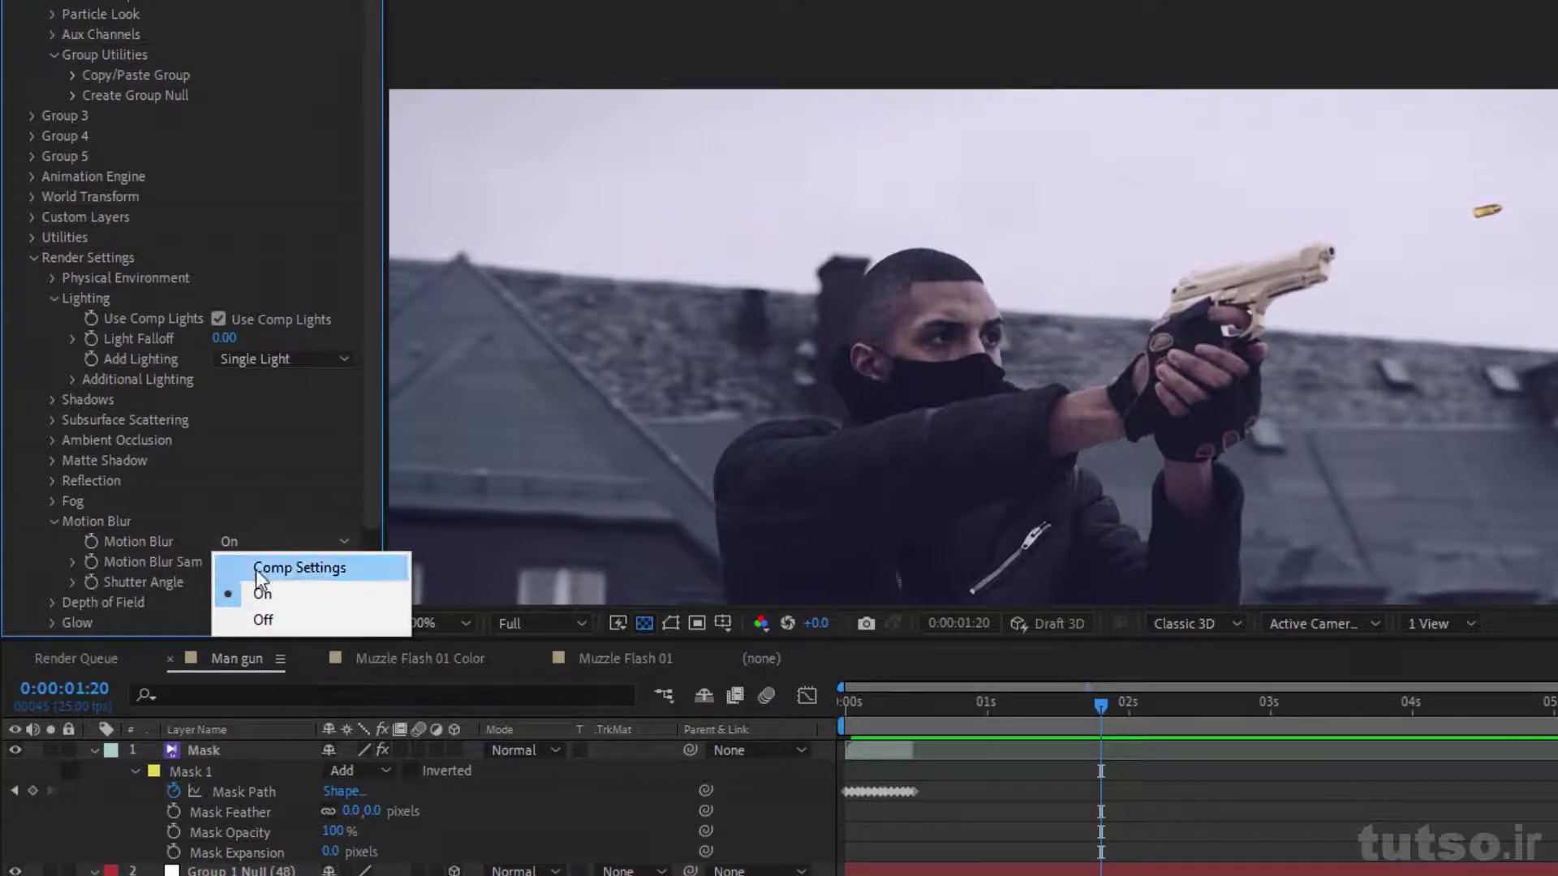
click(256, 616)
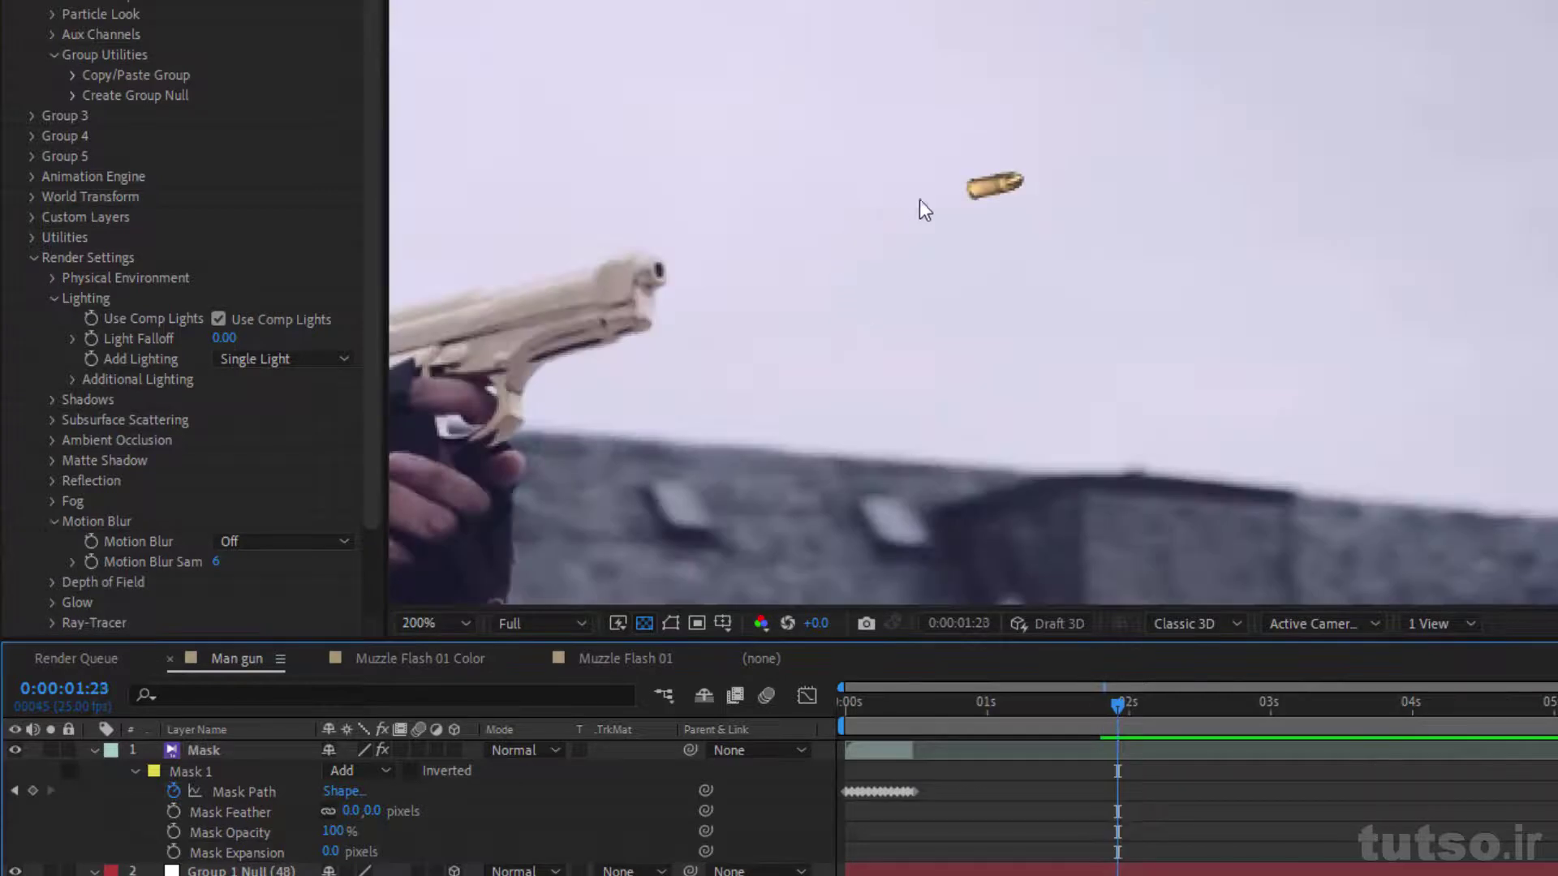
click(263, 542)
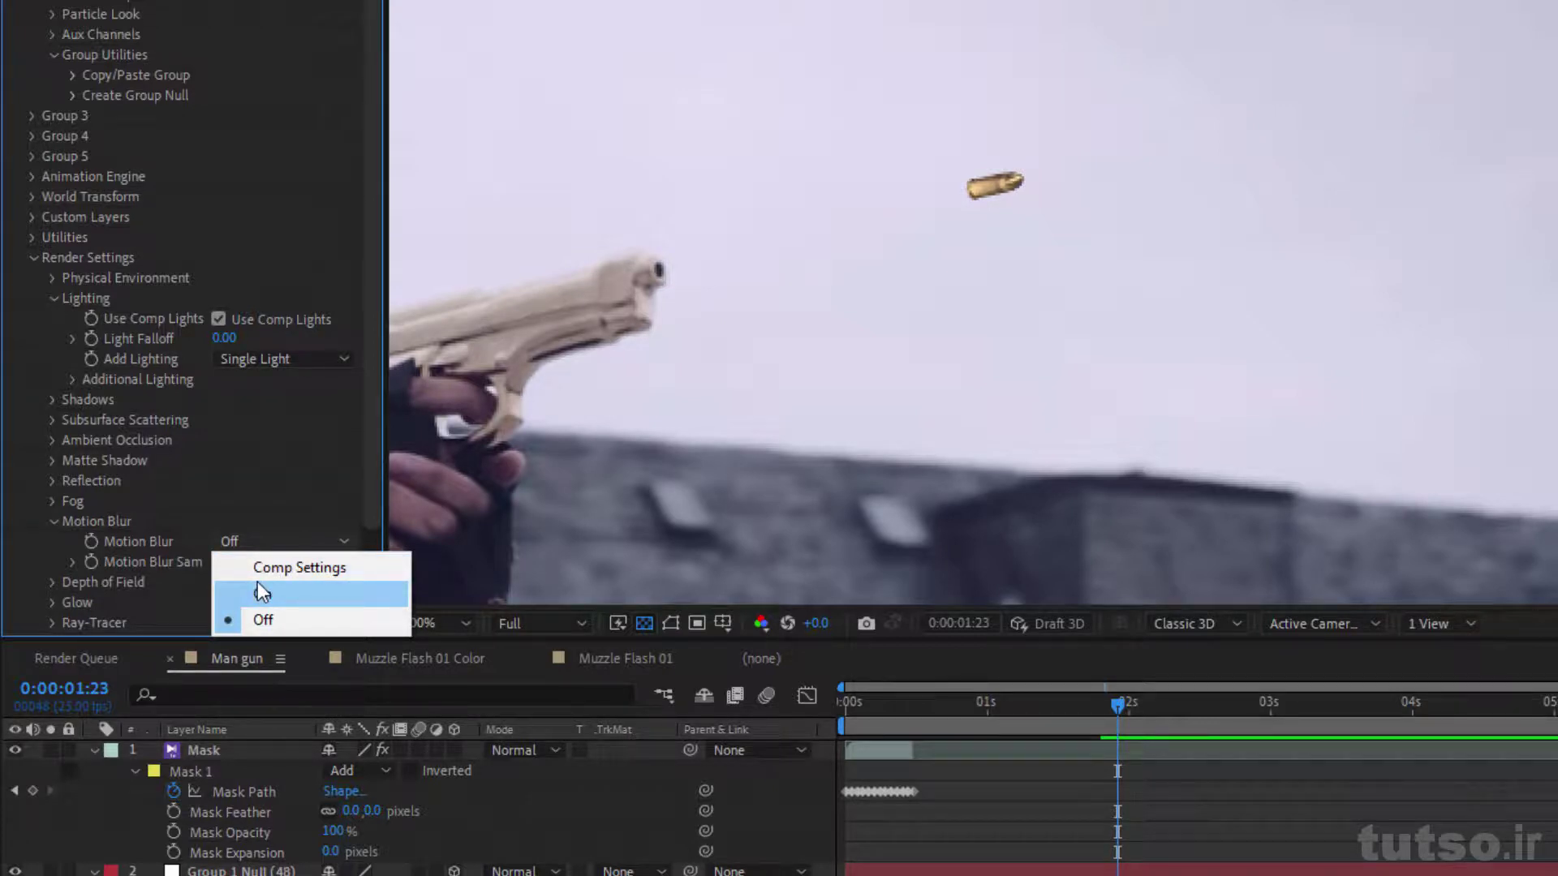
click(257, 582)
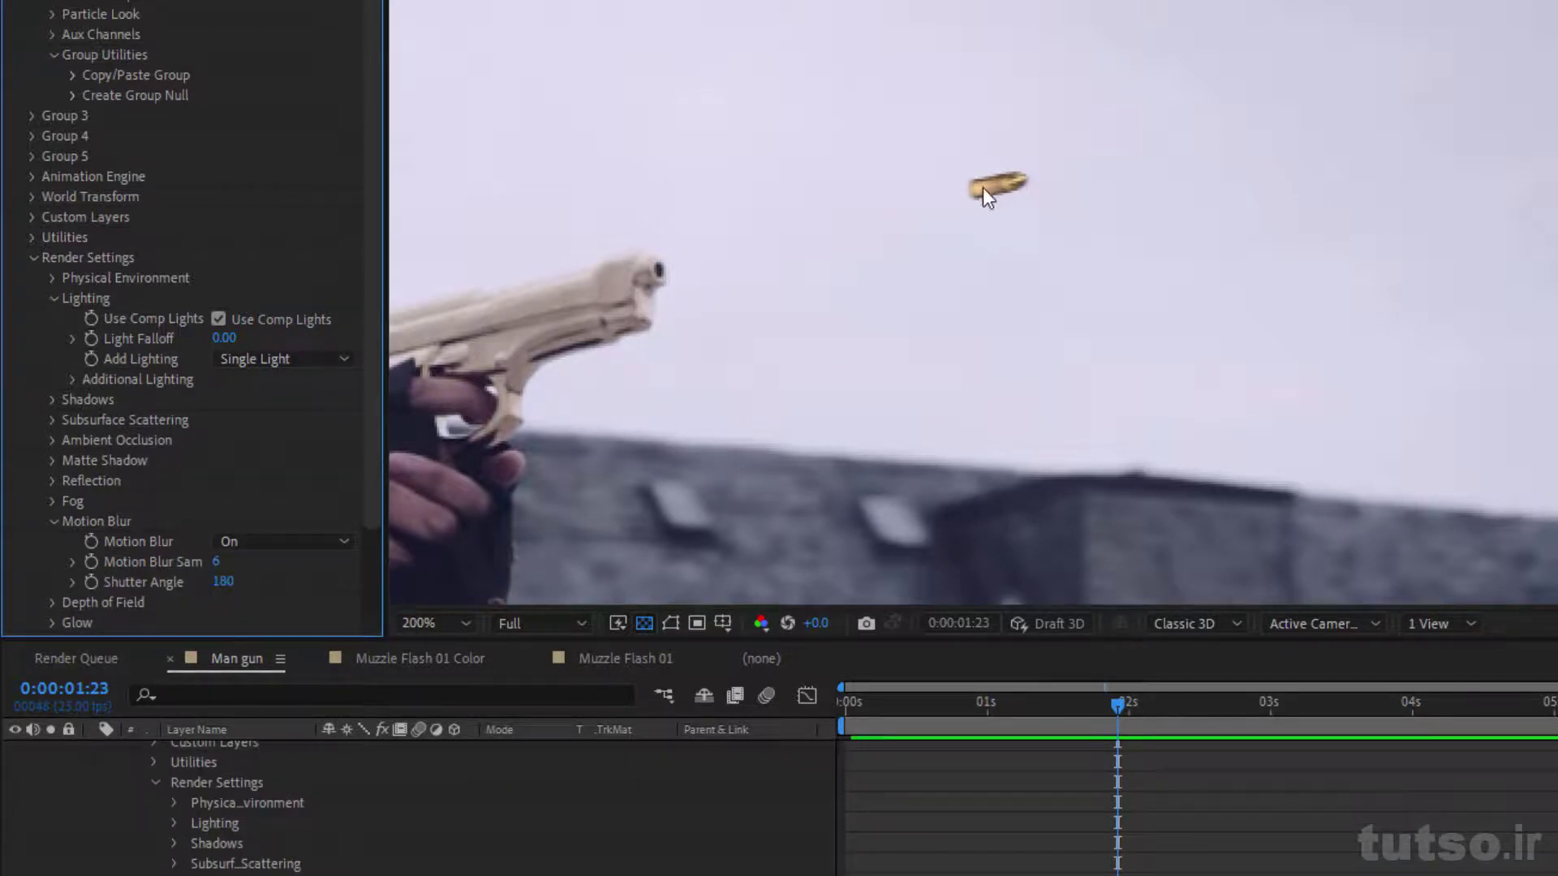
click(219, 582)
text(720)
key(Return)
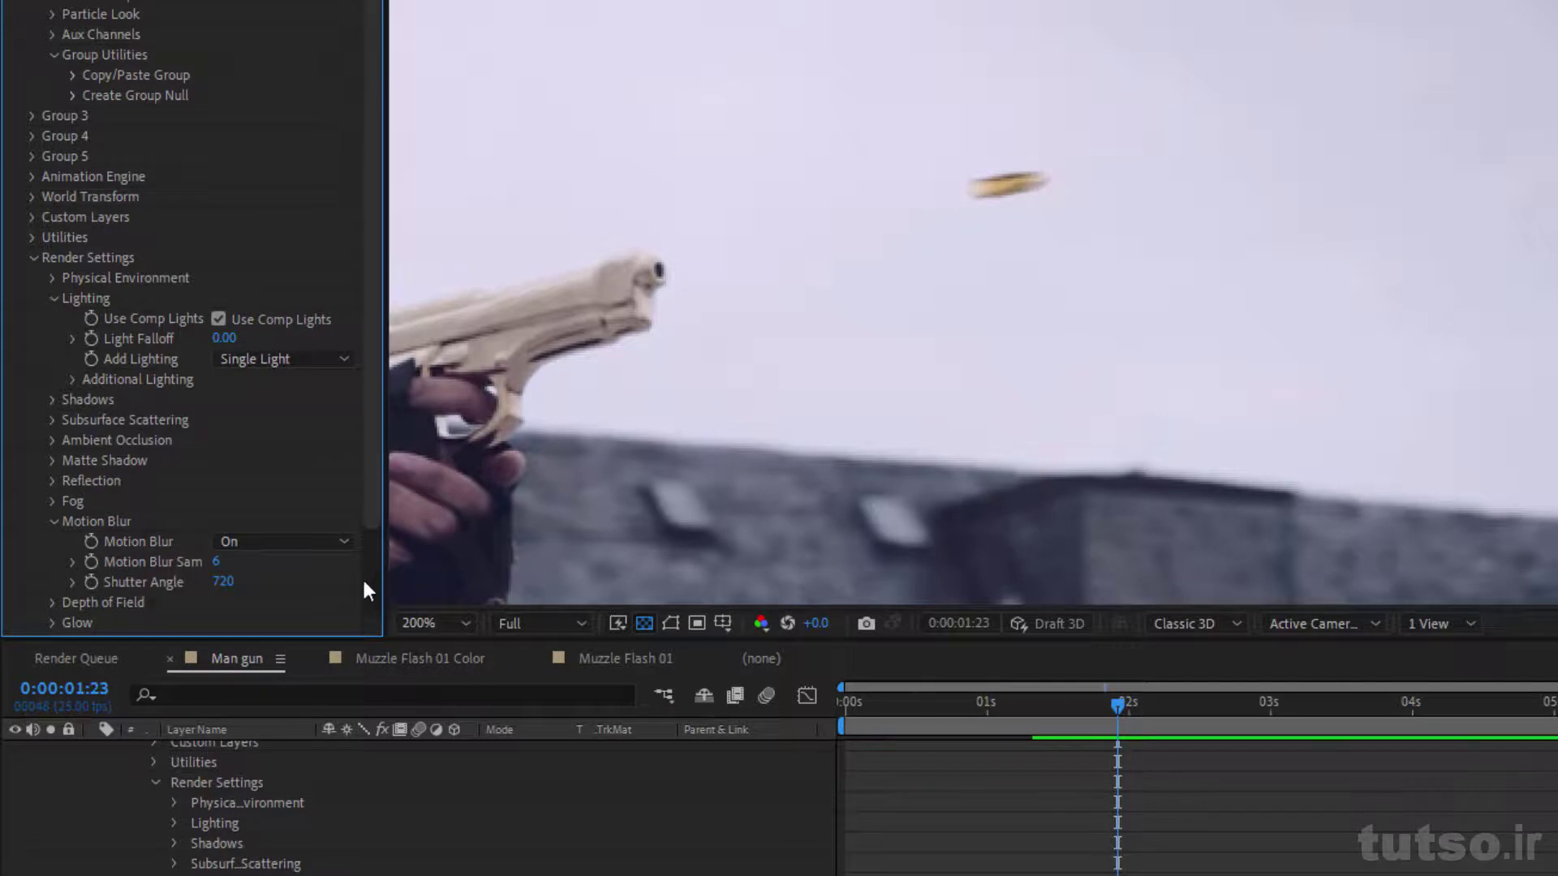
click(216, 562)
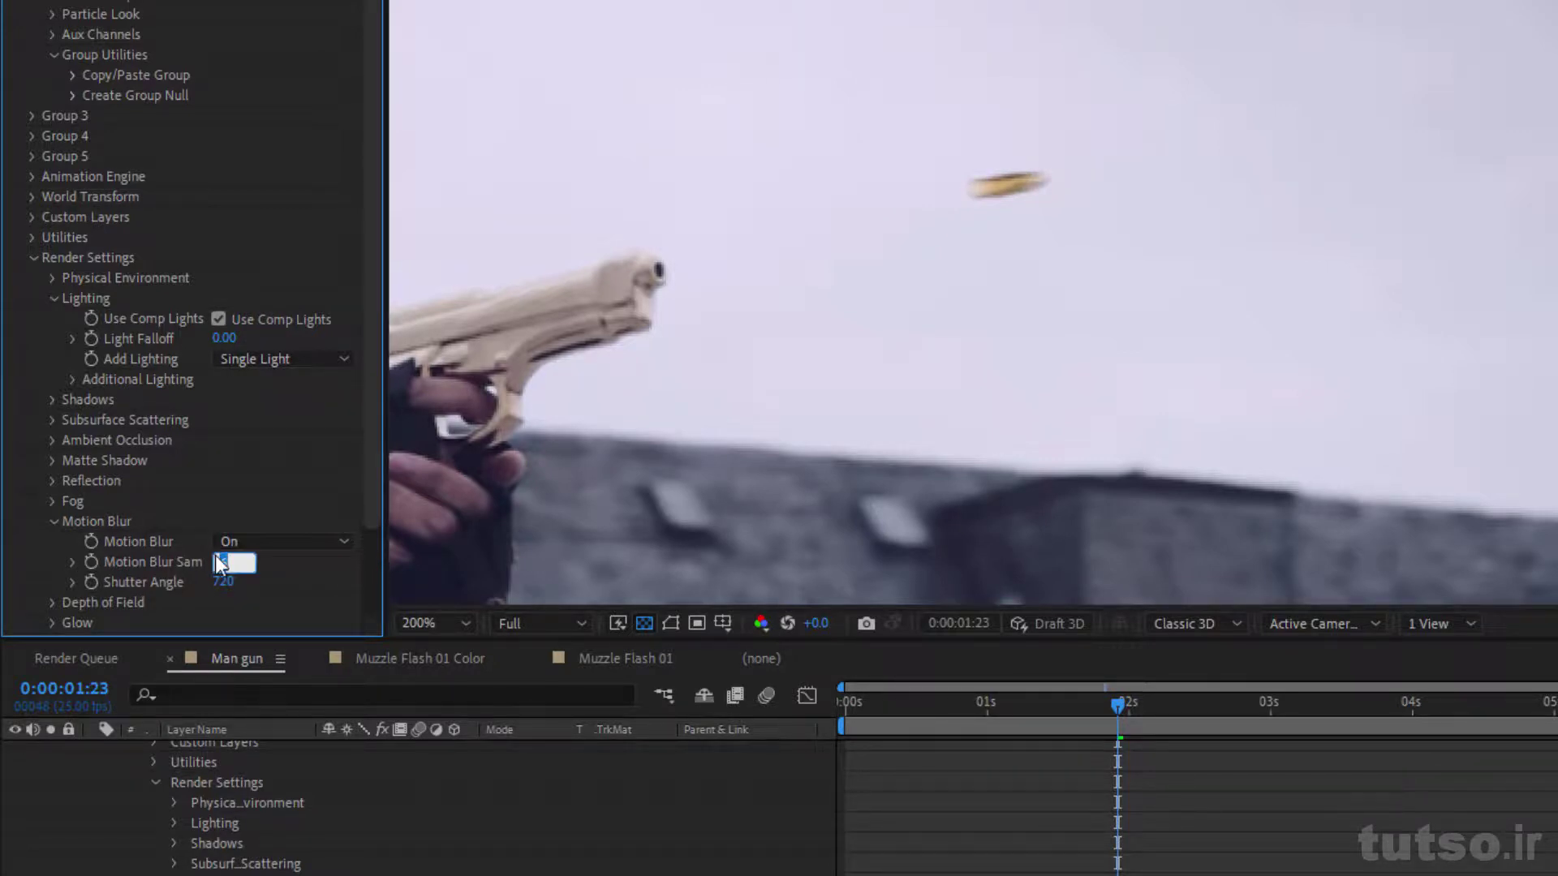
text(32)
key(Return)
mouse_move(1083, 703)
mouse_down()
mouse_move(981, 717)
mouse_move(1043, 706)
mouse_up()
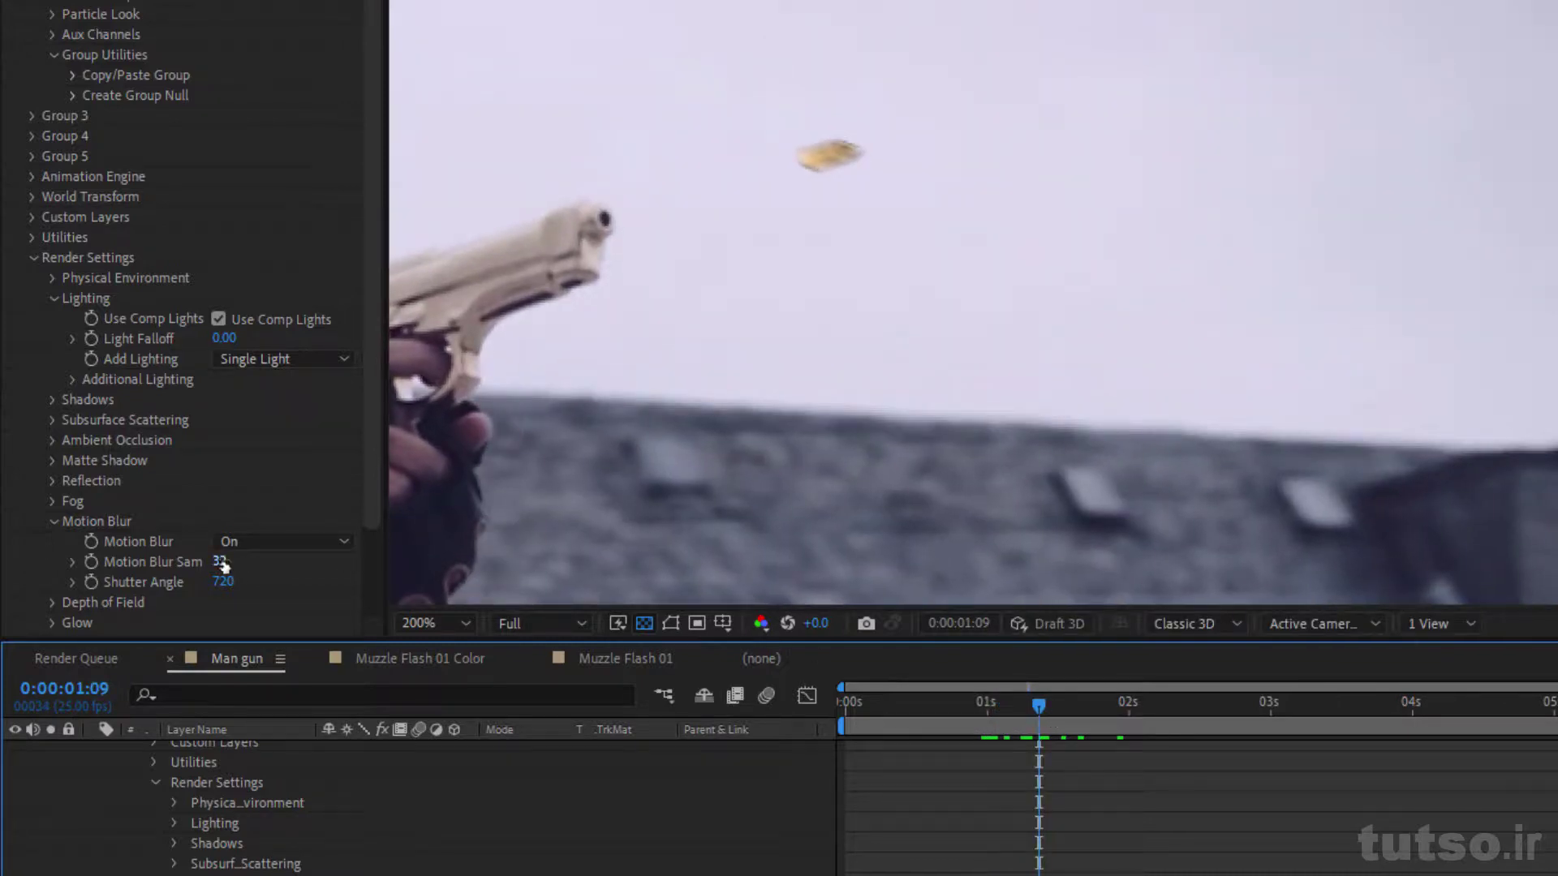
click(219, 562)
text(6)
key(Return)
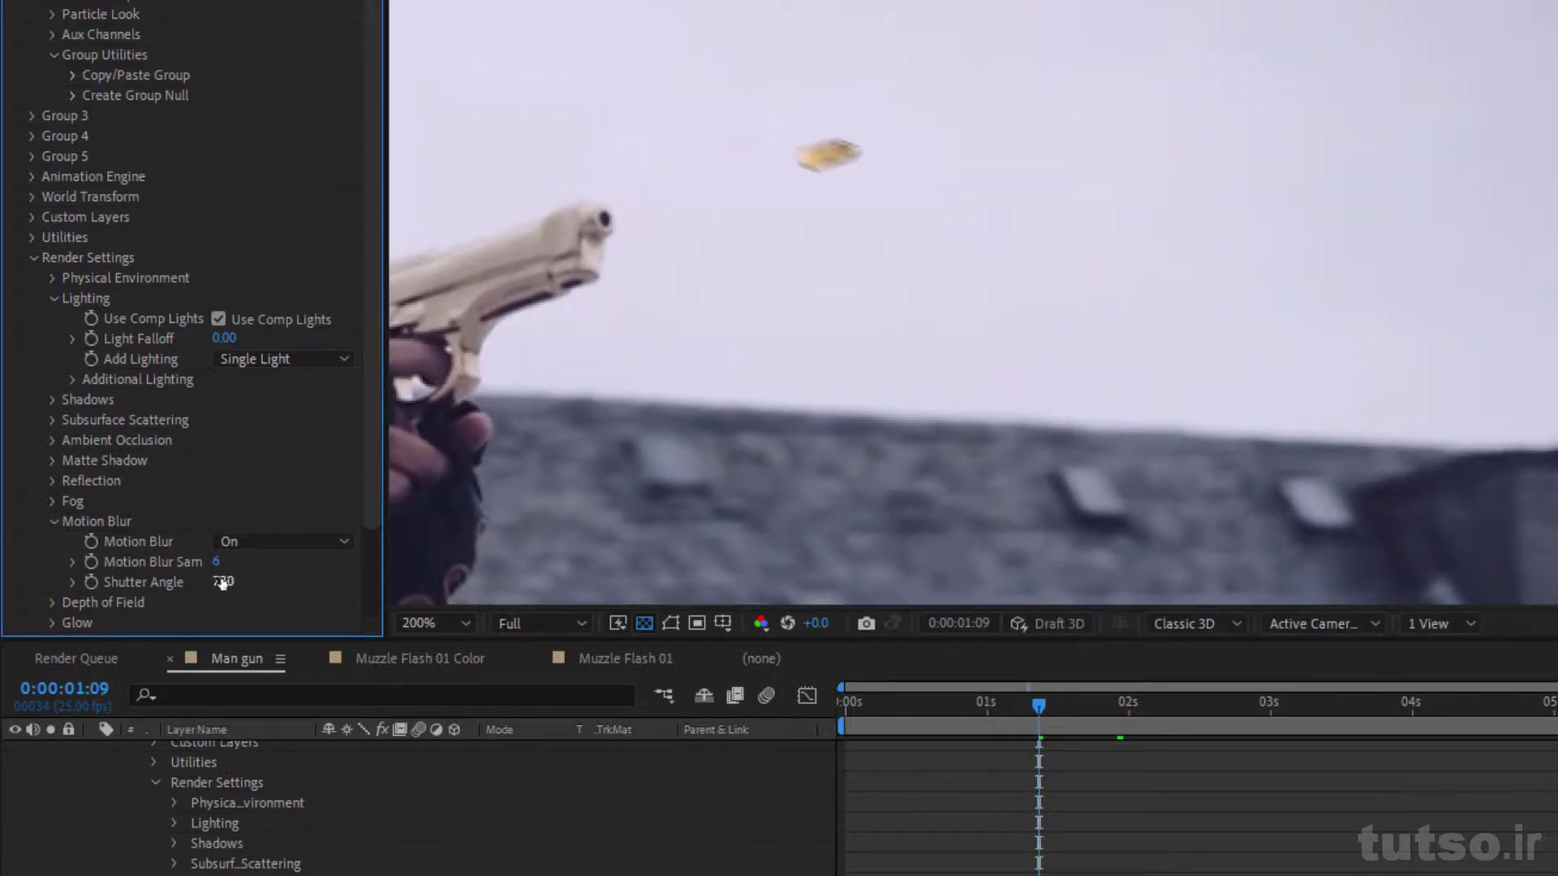
click(223, 581)
text(180)
key(Return)
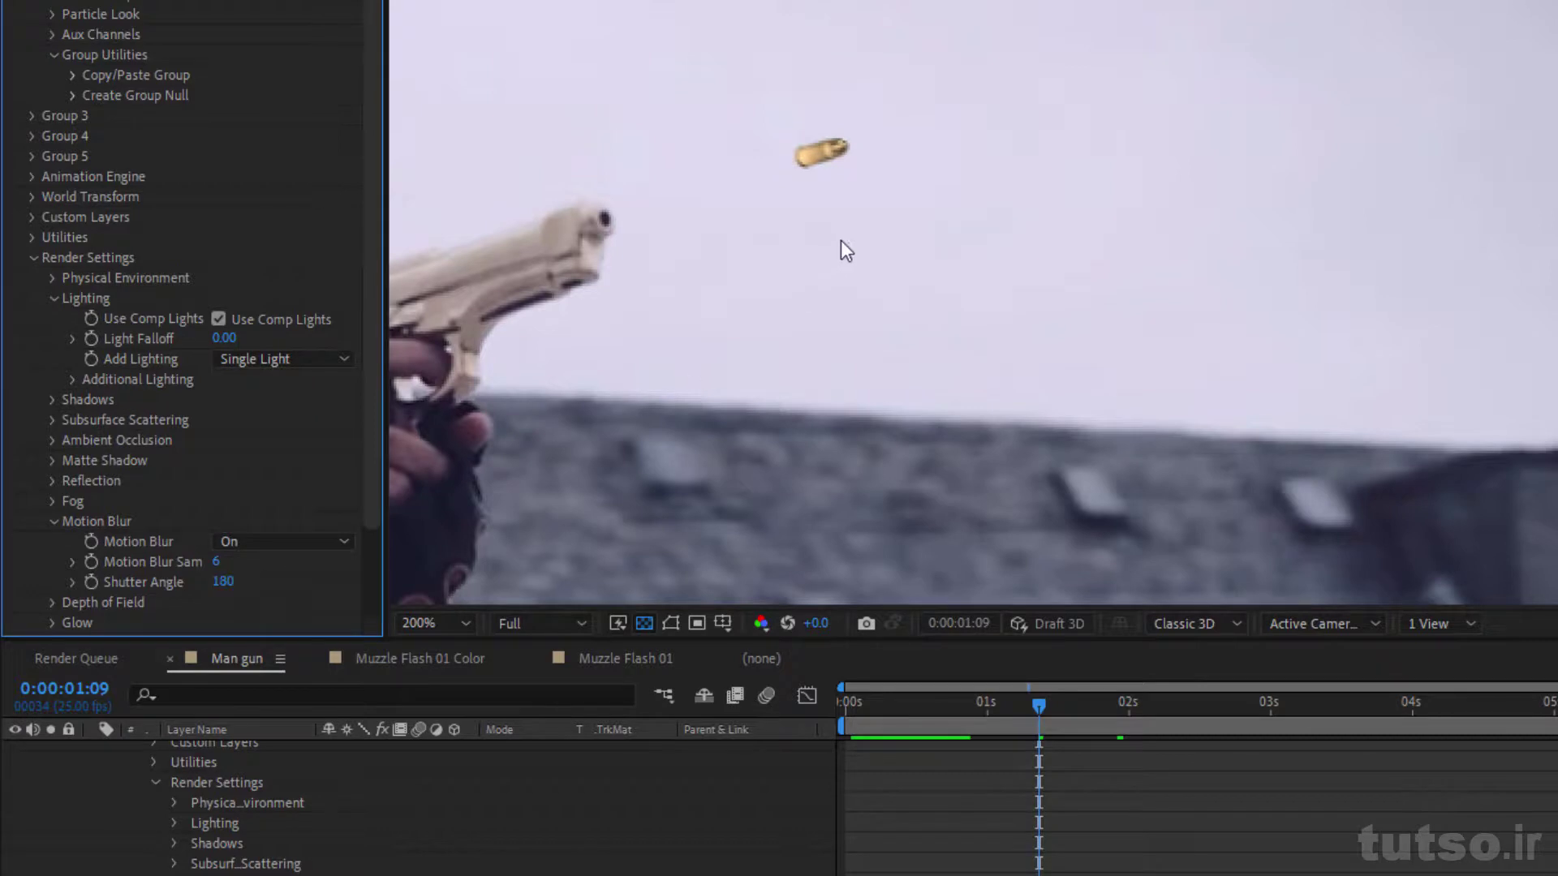